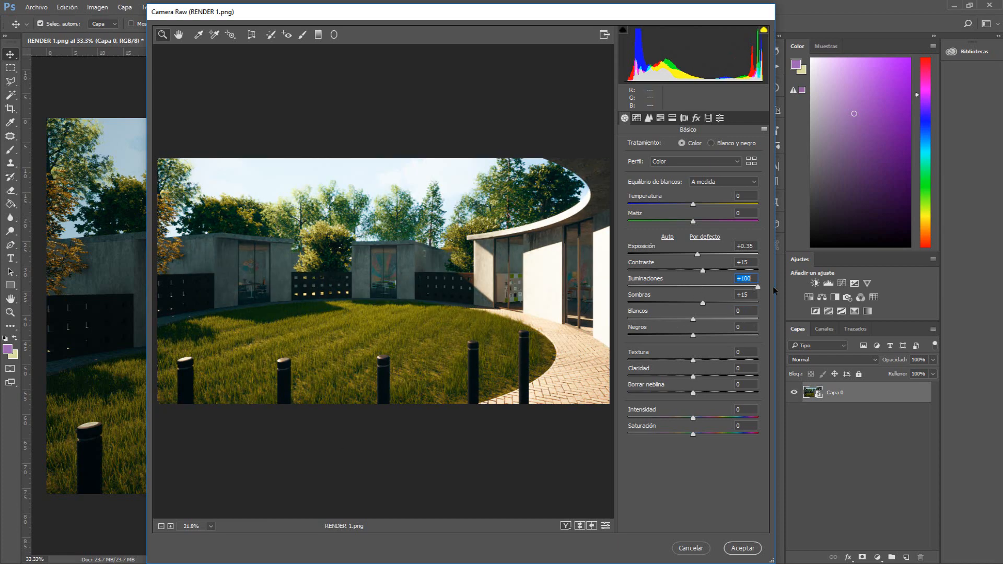
mouse_move(692, 335)
mouse_down()
mouse_move(681, 335)
mouse_move(702, 335)
mouse_up()
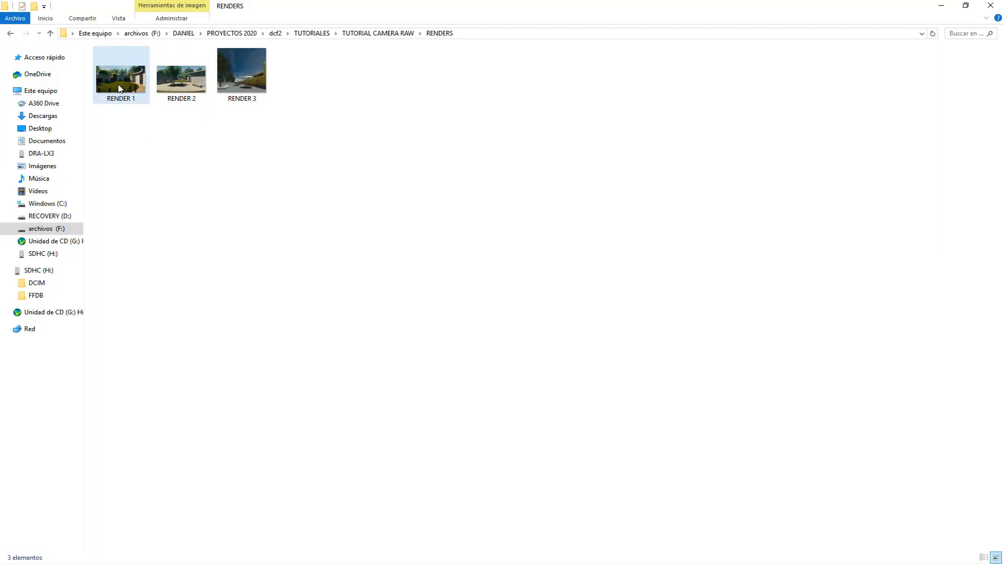
drag(109, 72, 525, 114)
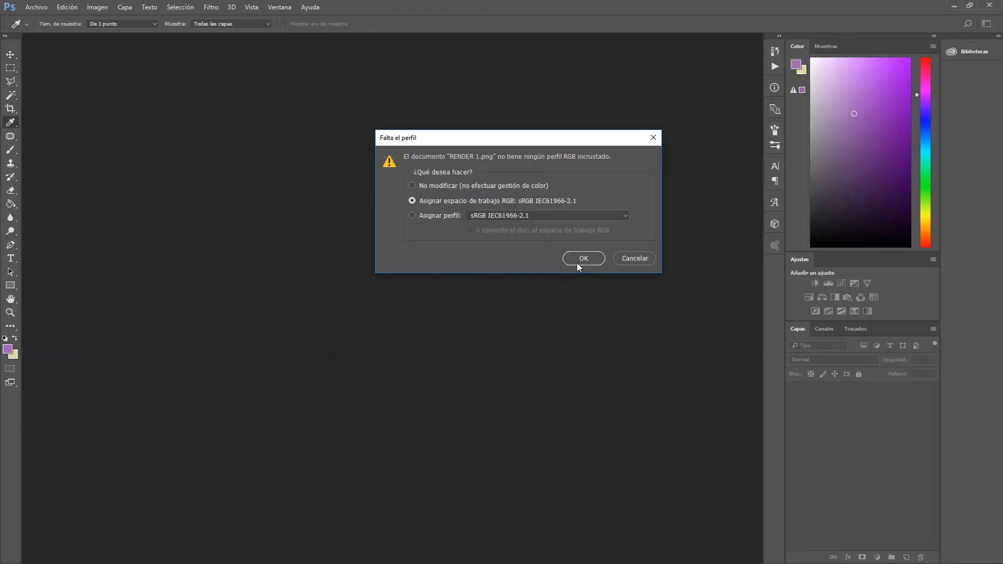
Assign the working RGB space sRGB IEC61966-2.1 to the opened RENDER 1.png image
click(580, 259)
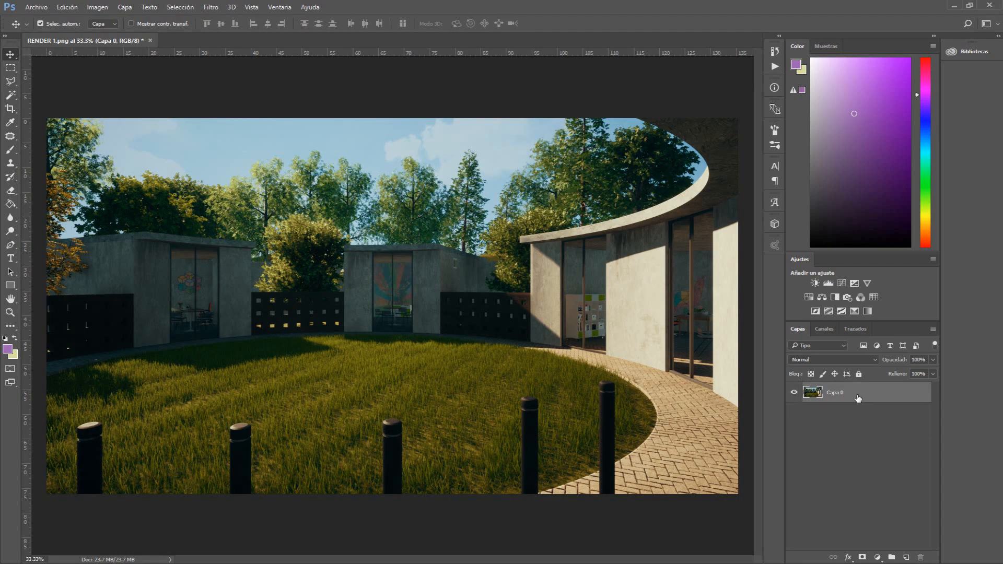
right_click(857, 398)
click(776, 213)
Open the Camera Raw Filter on the render layer
click(211, 7)
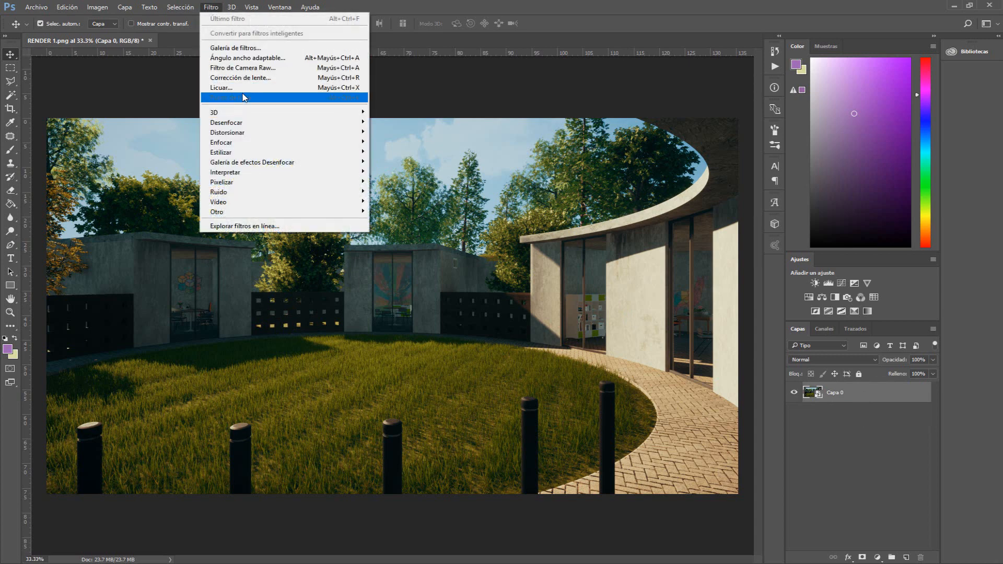
click(523, 2)
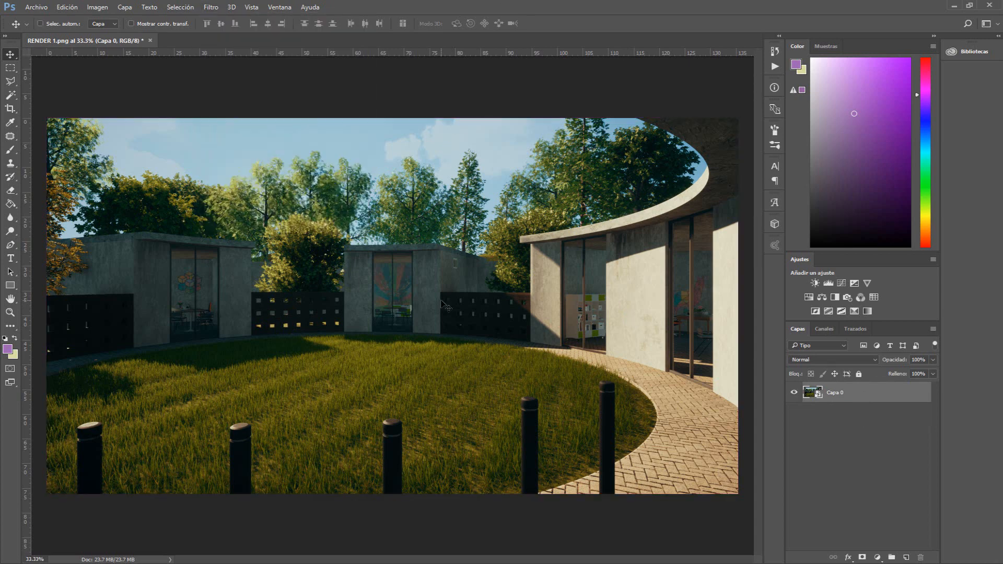
key(ctrl+shift+a)
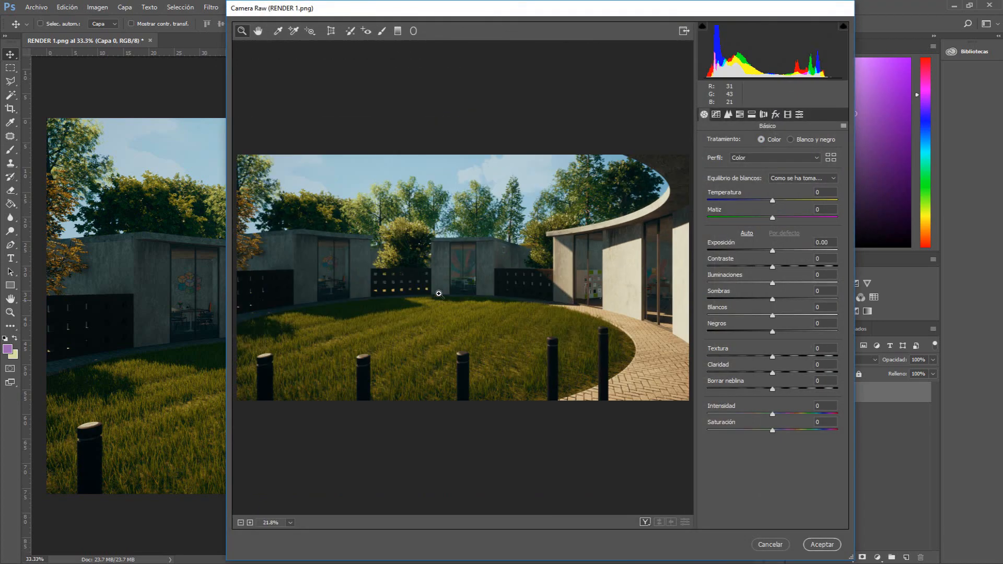
Reposition the Camera Raw dialog window on the screen
drag(482, 16, 359, 27)
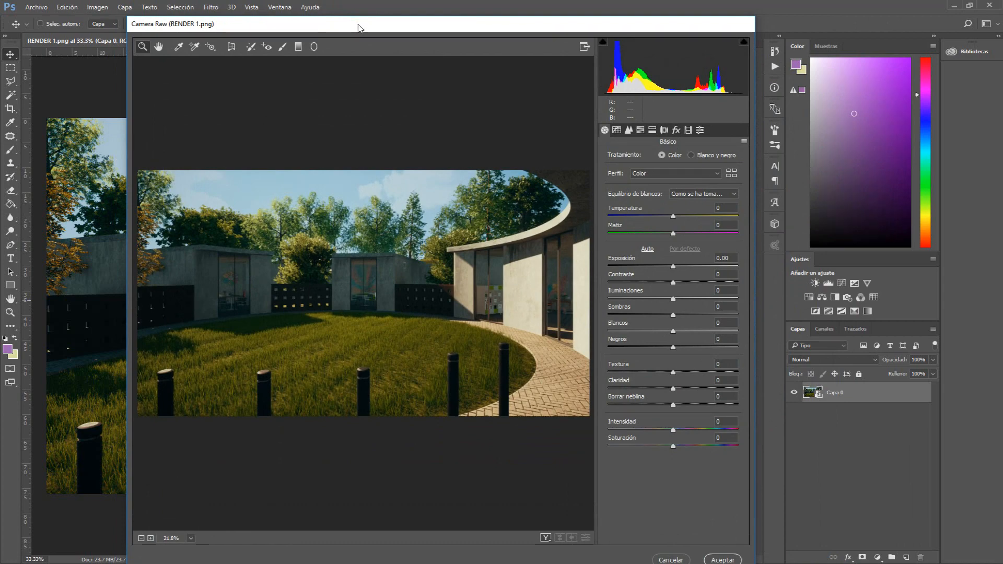
double_click(358, 25)
double_click(358, 25)
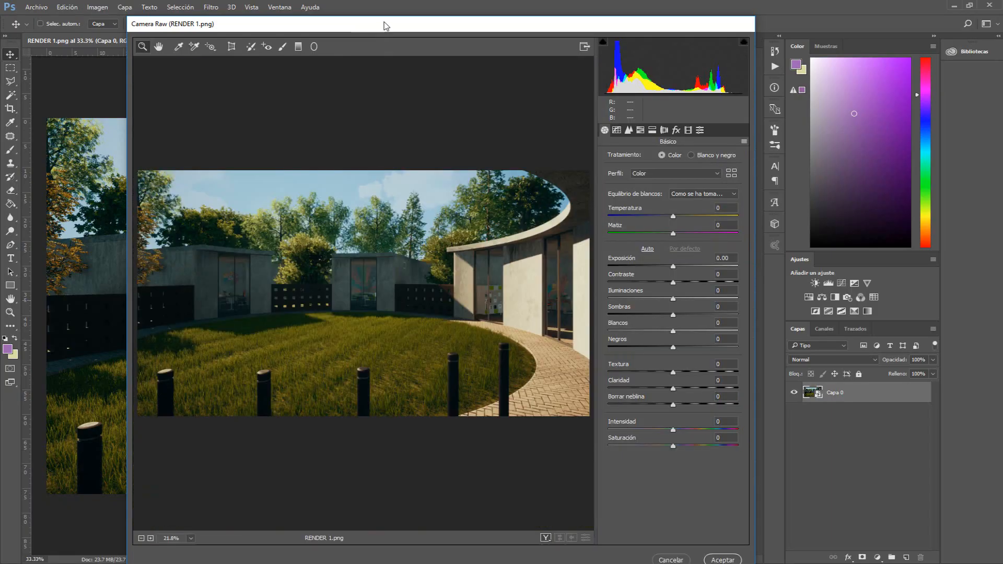
drag(384, 22, 385, 20)
key(f)
key(f)
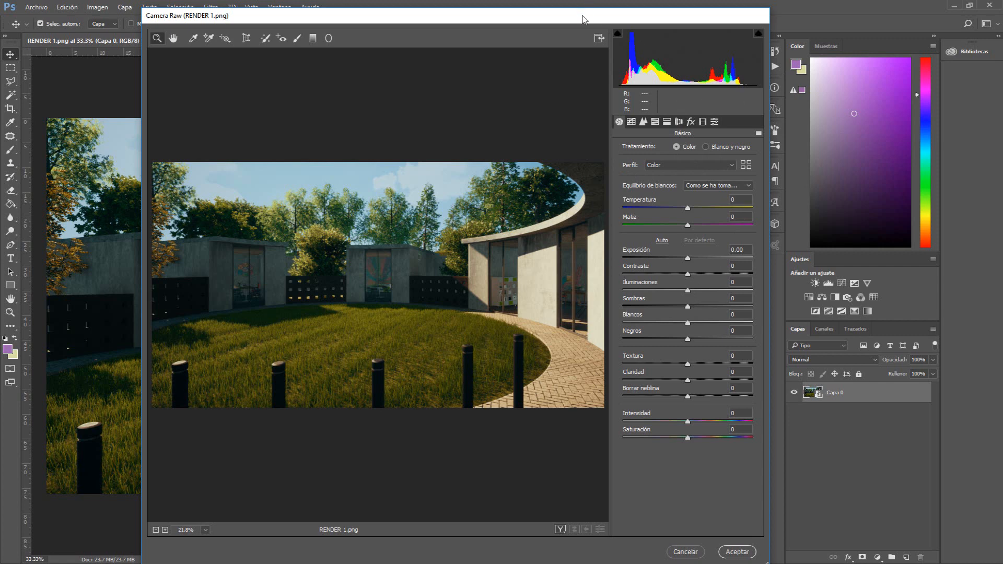
drag(582, 16, 583, 11)
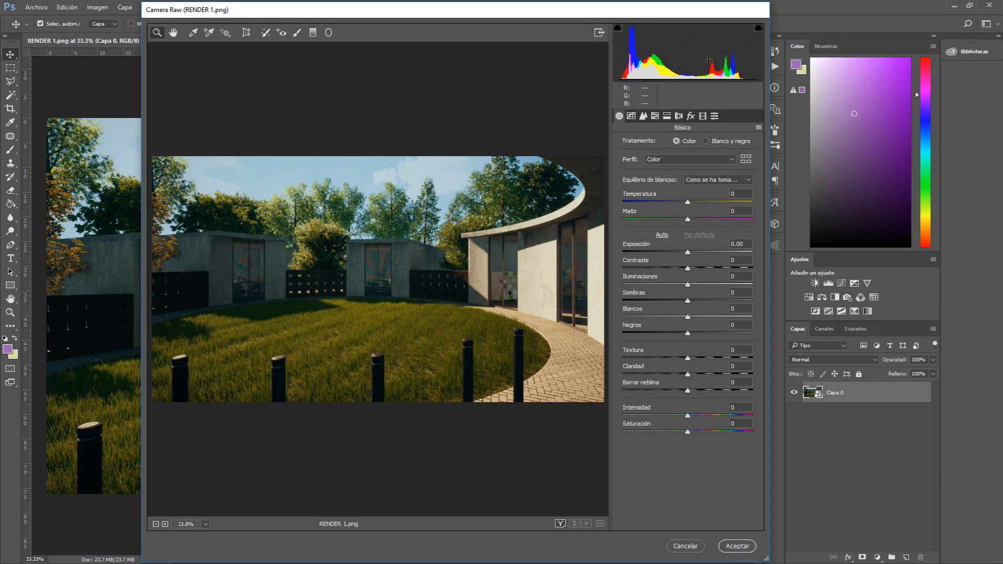
drag(644, 7, 649, 9)
Browse the Artístico profiles in the profile browser and close it
click(751, 161)
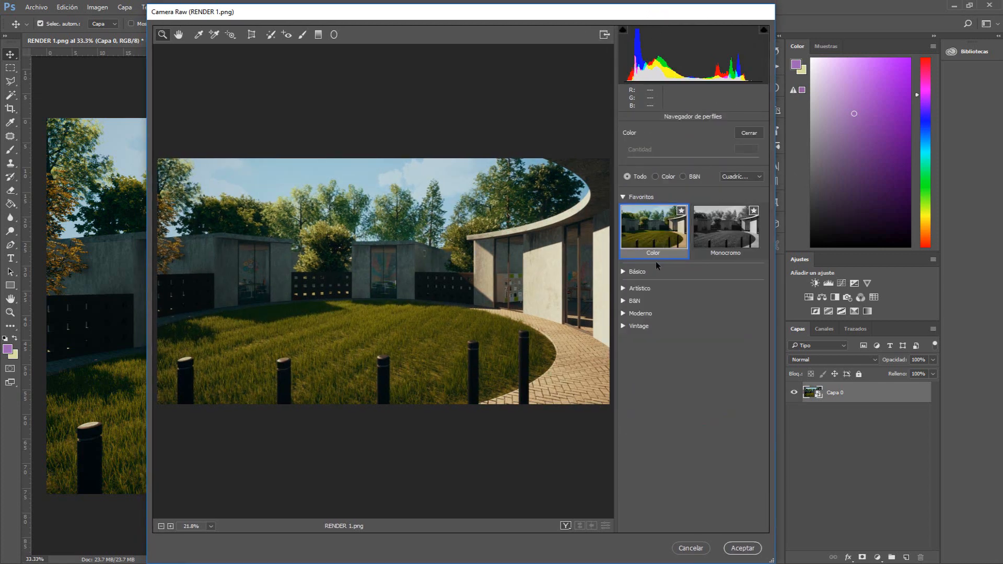
click(629, 289)
scroll(692, 350, down, 1)
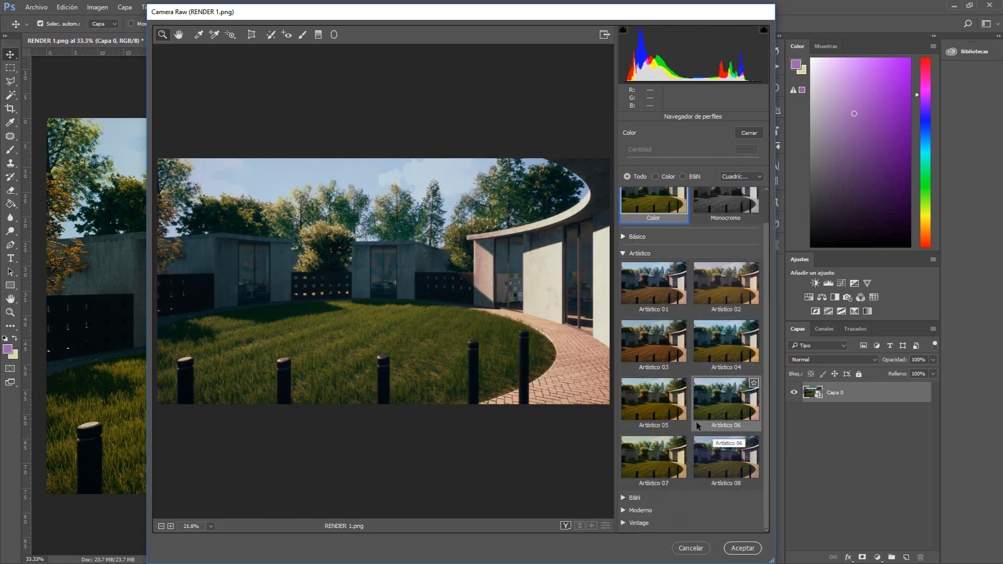
click(621, 253)
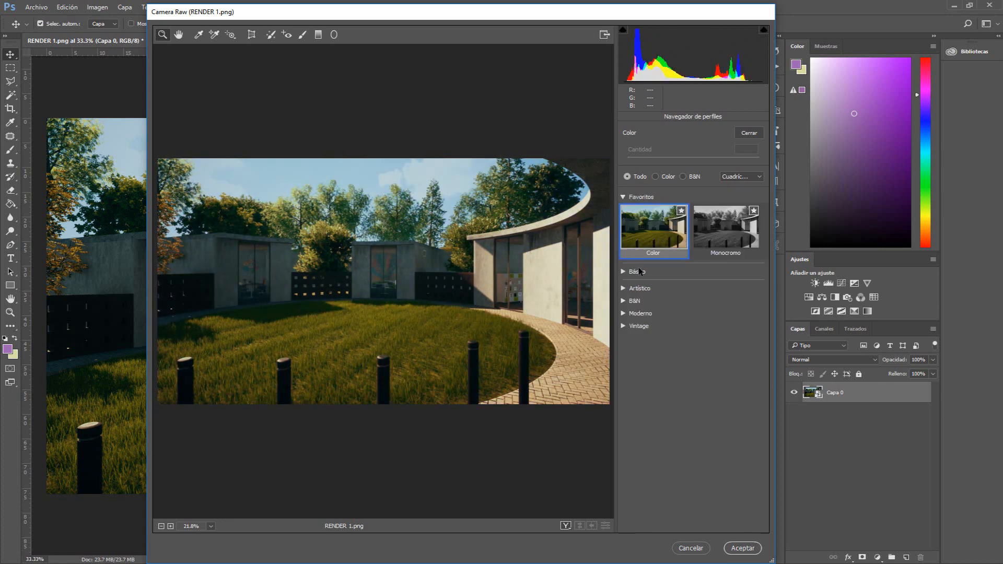
click(620, 197)
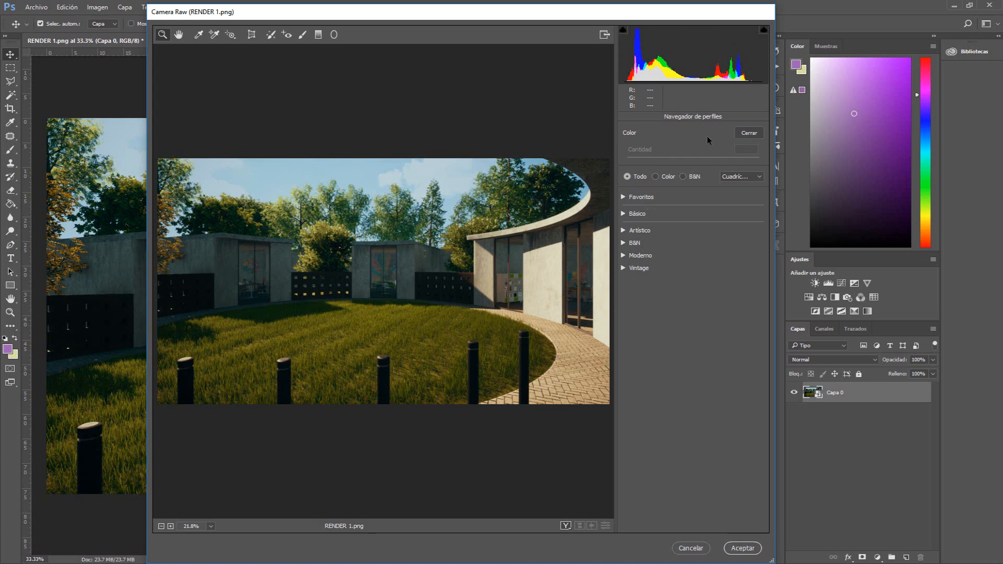
click(752, 133)
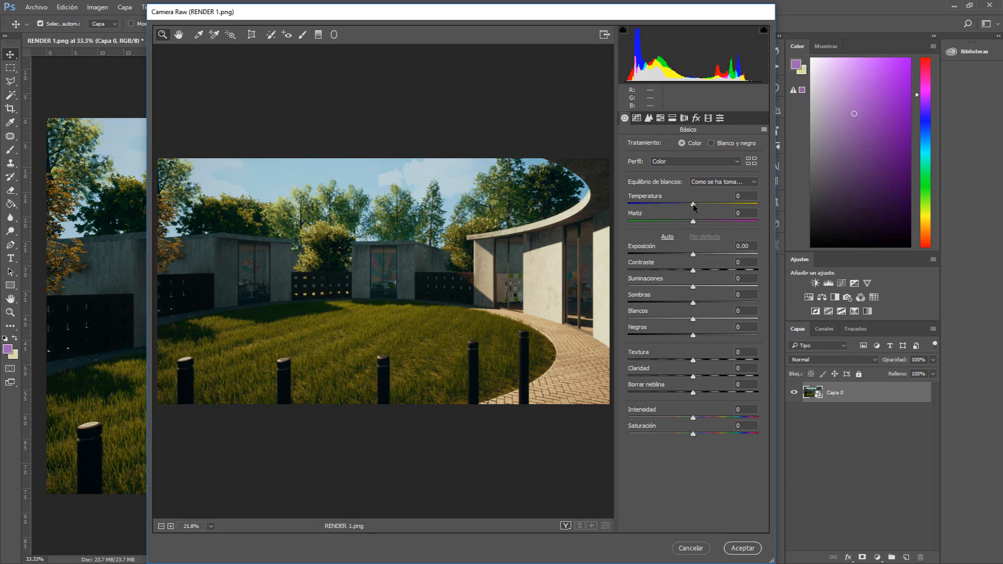
Try cooler and warmer Temperature values and reset Temperature and Tint to 0
drag(694, 206, 655, 204)
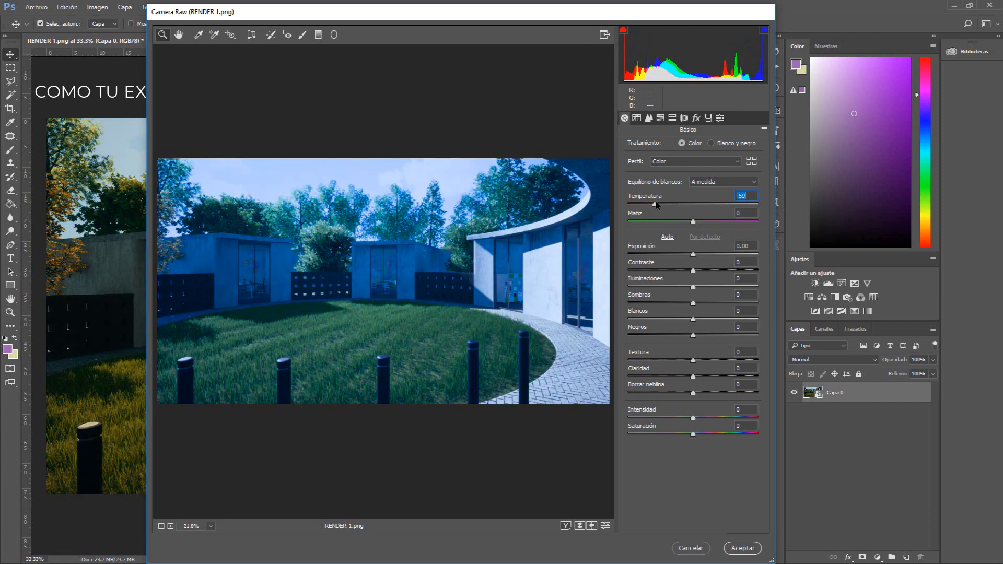
double_click(655, 201)
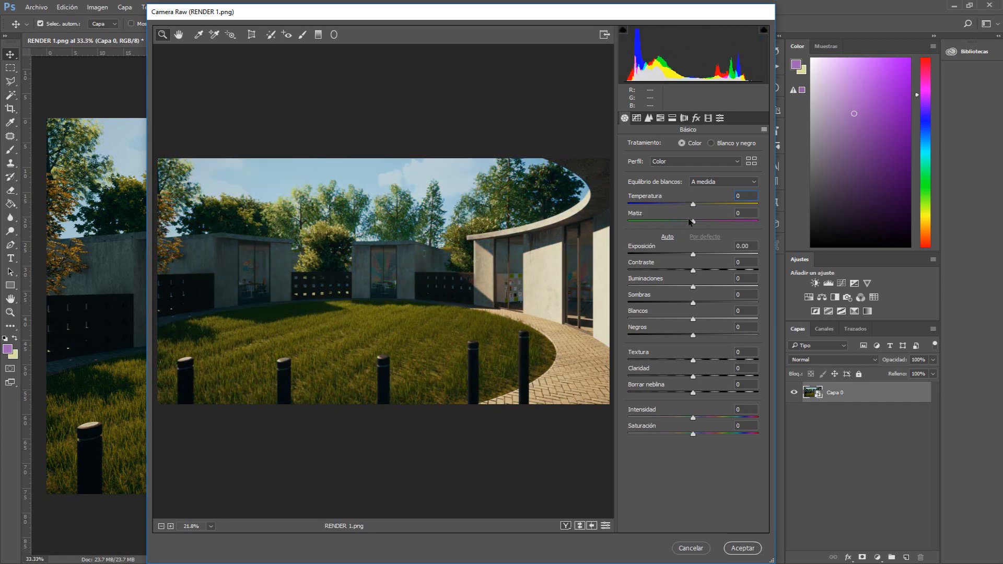
drag(693, 223, 654, 223)
text(0)
drag(700, 204, 743, 205)
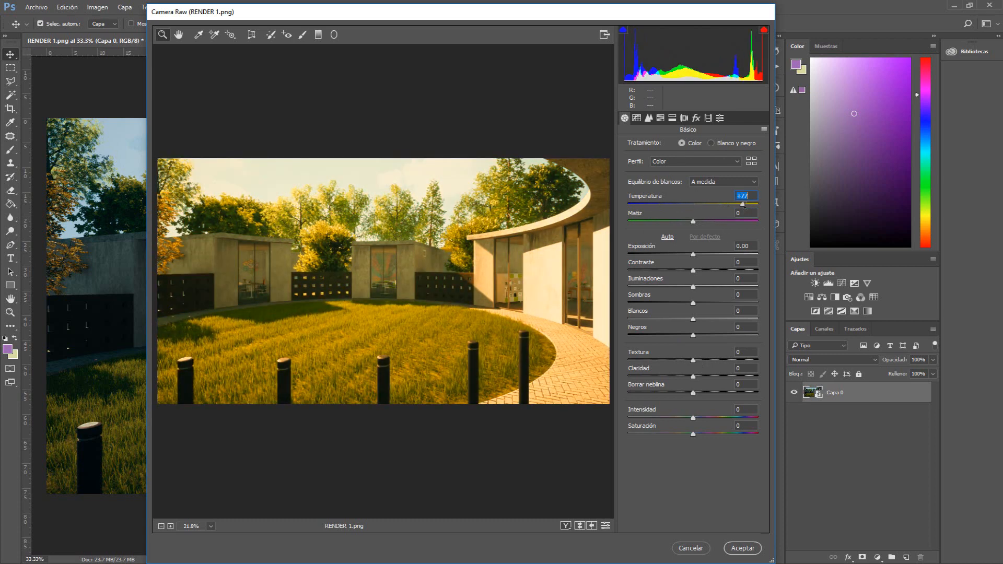
double_click(742, 204)
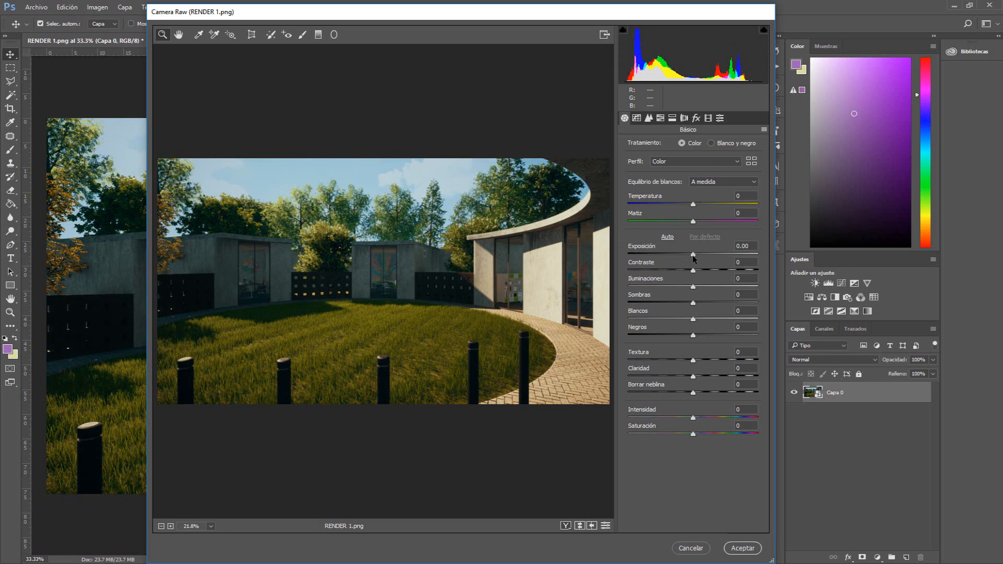
Set Exposure to +0.35 in the Basic panel
drag(694, 258, 671, 254)
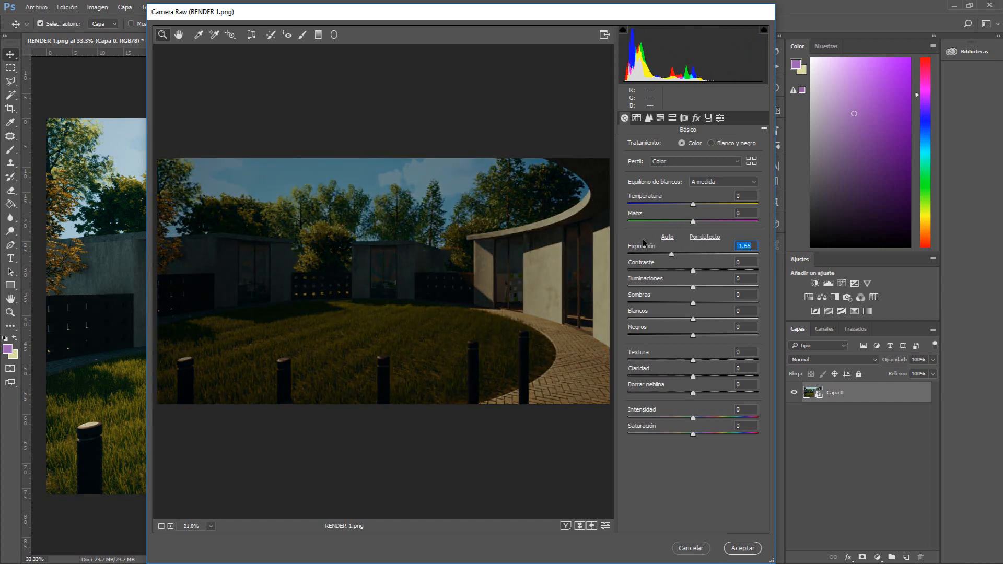
double_click(682, 254)
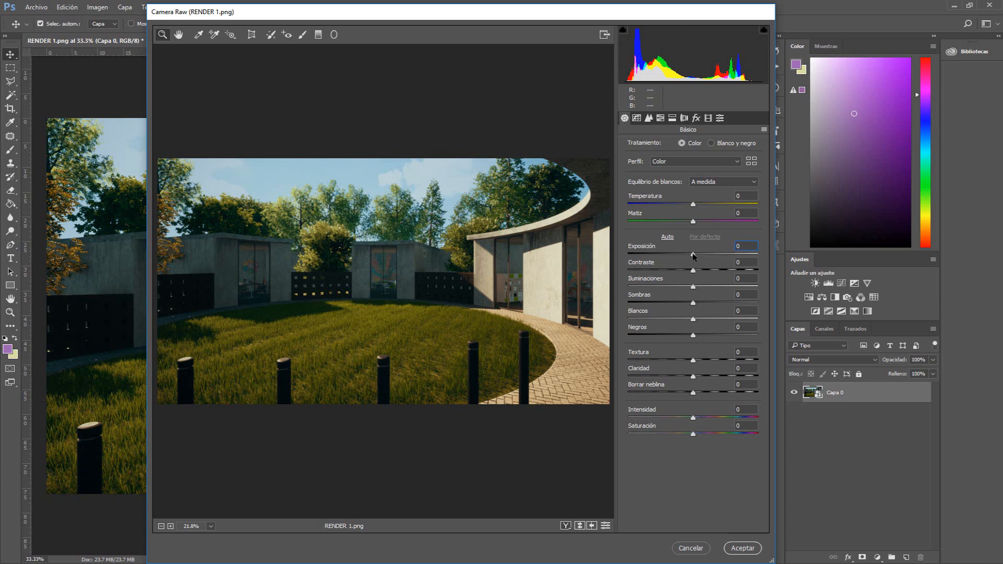
drag(693, 254, 700, 257)
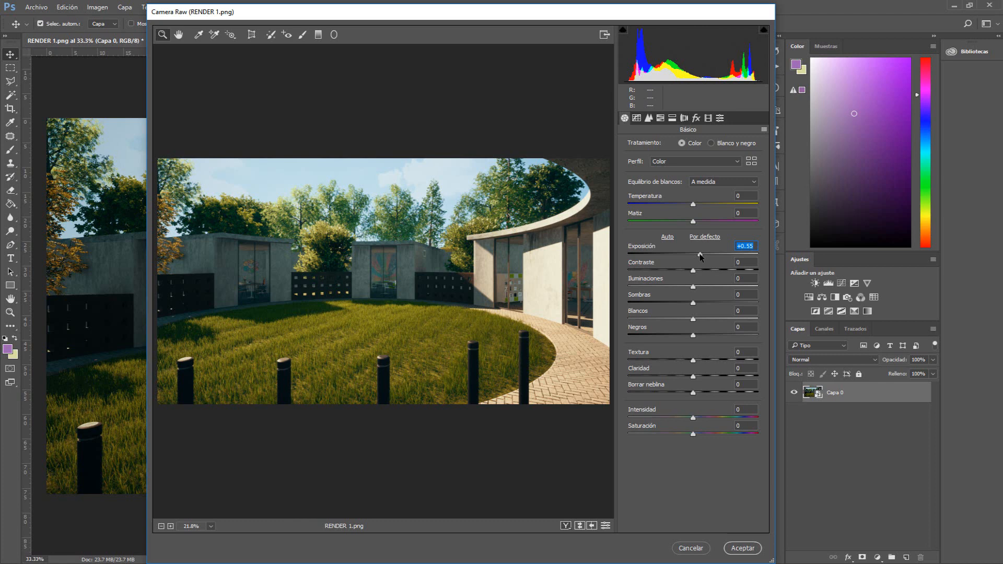
text(0.35)
key(Return)
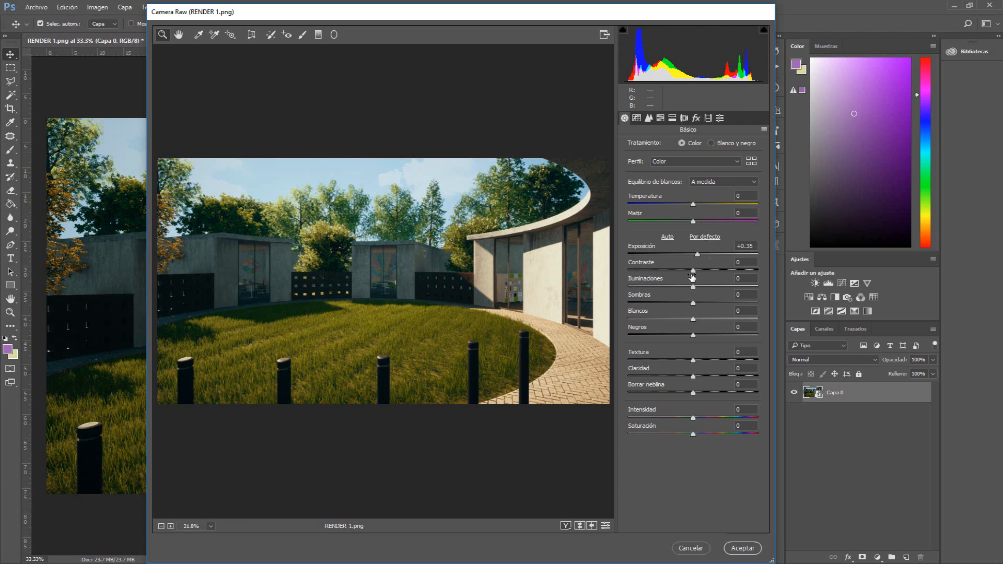
Set Contrast to +15 and Highlights to +15
mouse_move(693, 271)
mouse_down()
mouse_move(712, 272)
mouse_move(648, 271)
mouse_move(701, 271)
mouse_up()
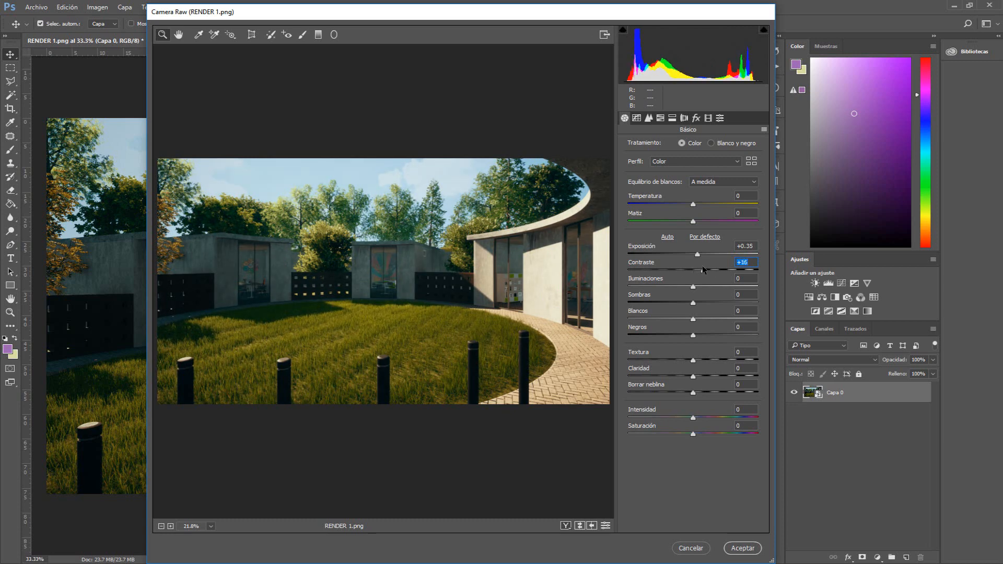
text(15)
drag(693, 287, 705, 287)
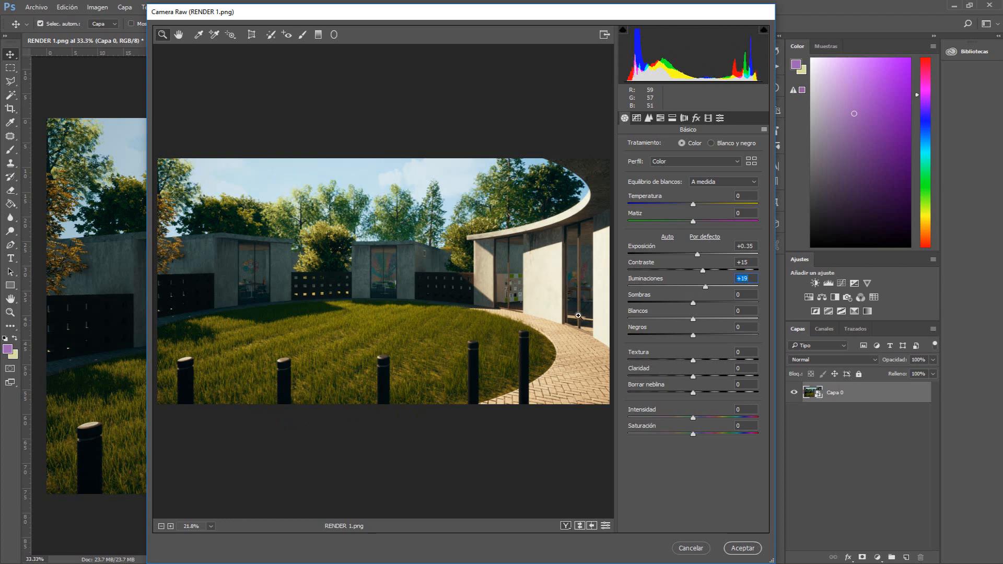
drag(705, 287, 768, 289)
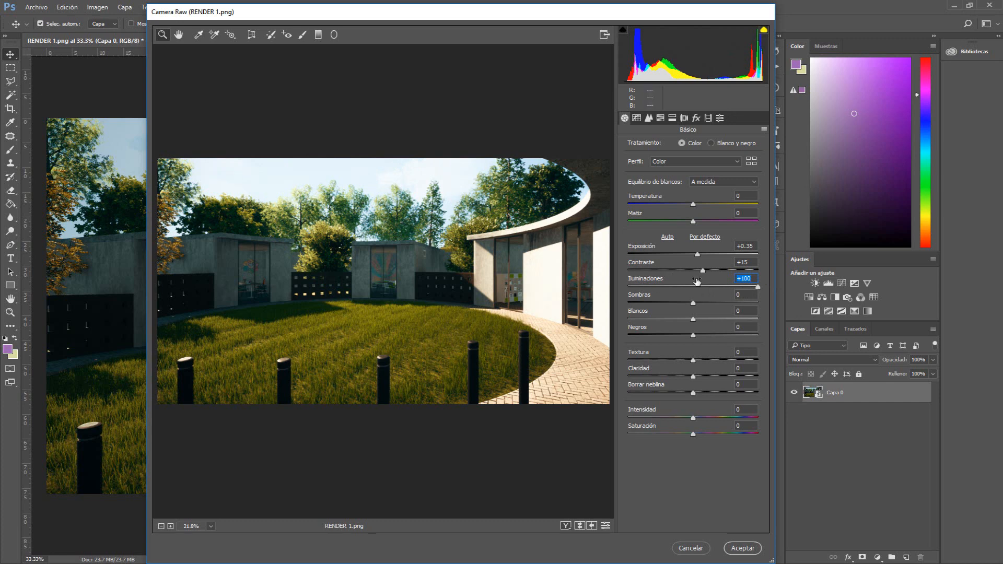
drag(698, 284, 622, 287)
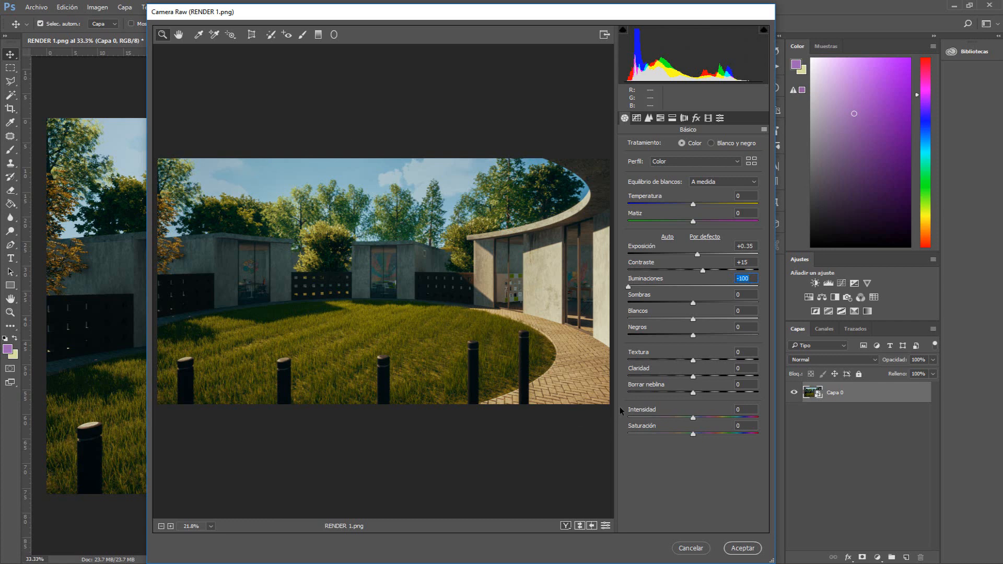
double_click(731, 285)
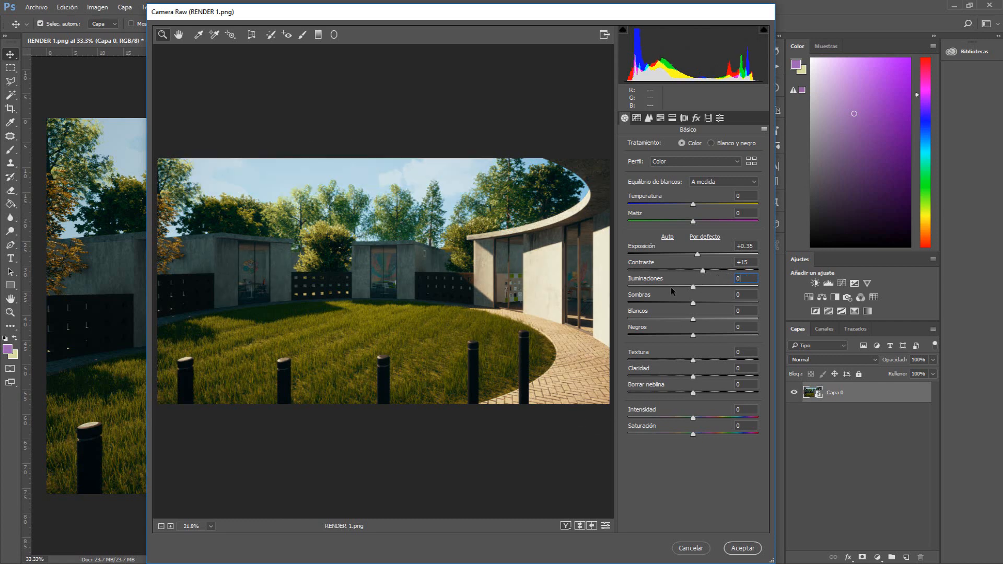
drag(692, 286, 699, 290)
text(15)
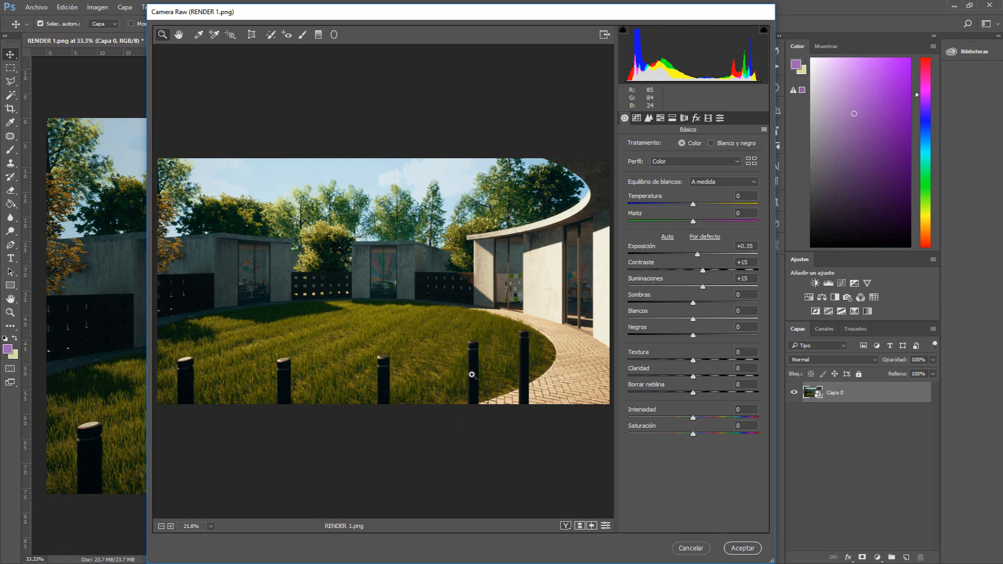
Zoom into the grass in the preview and return to fit-in-view
drag(413, 397, 460, 368)
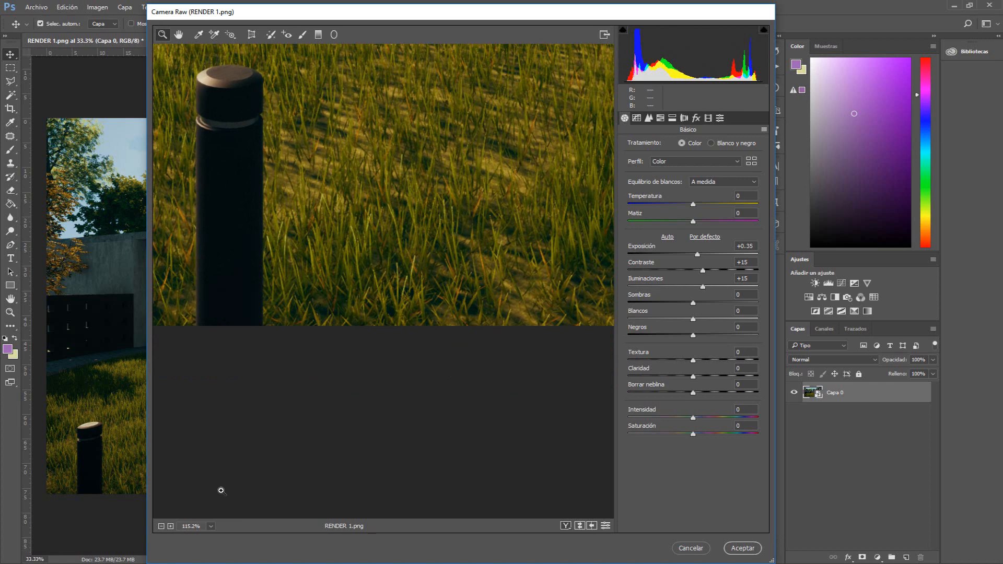
click(211, 526)
click(215, 499)
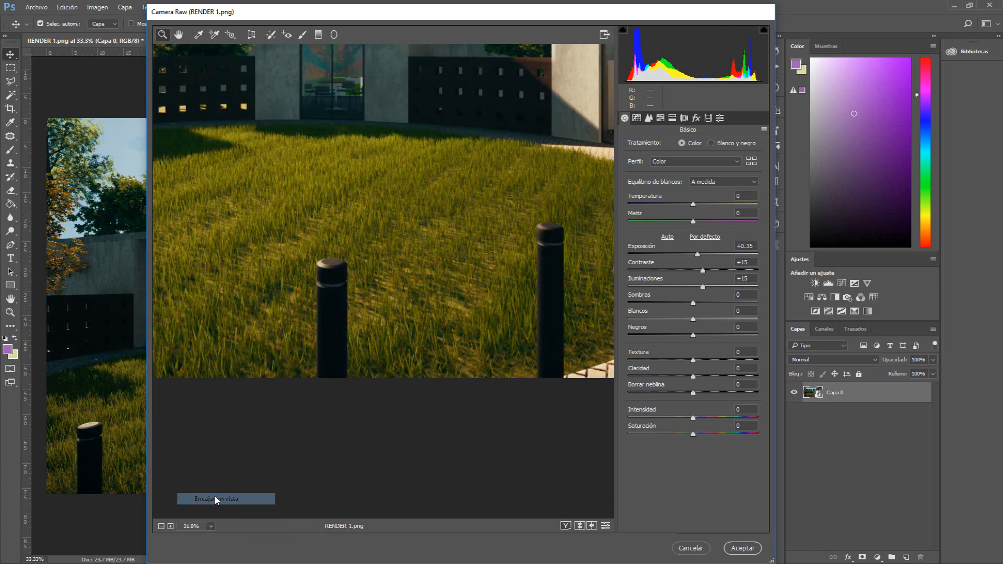
Set Shadows to +15
drag(693, 303, 632, 305)
double_click(689, 302)
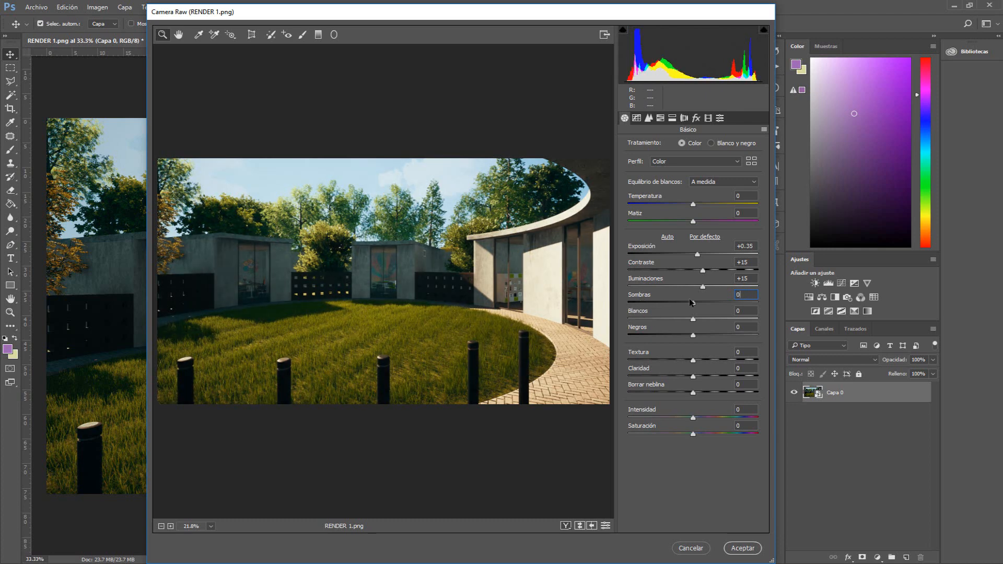
drag(693, 307, 722, 305)
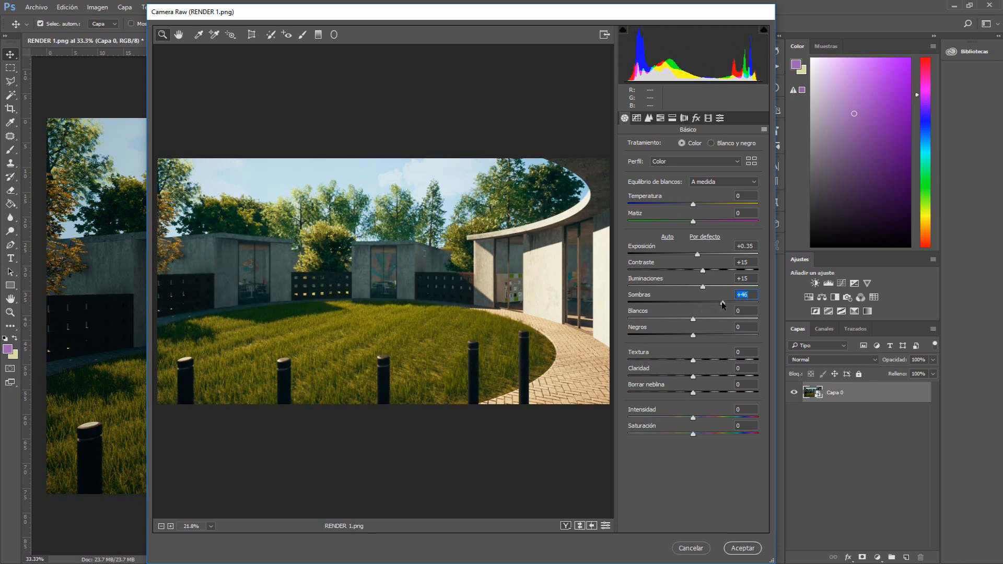
double_click(722, 304)
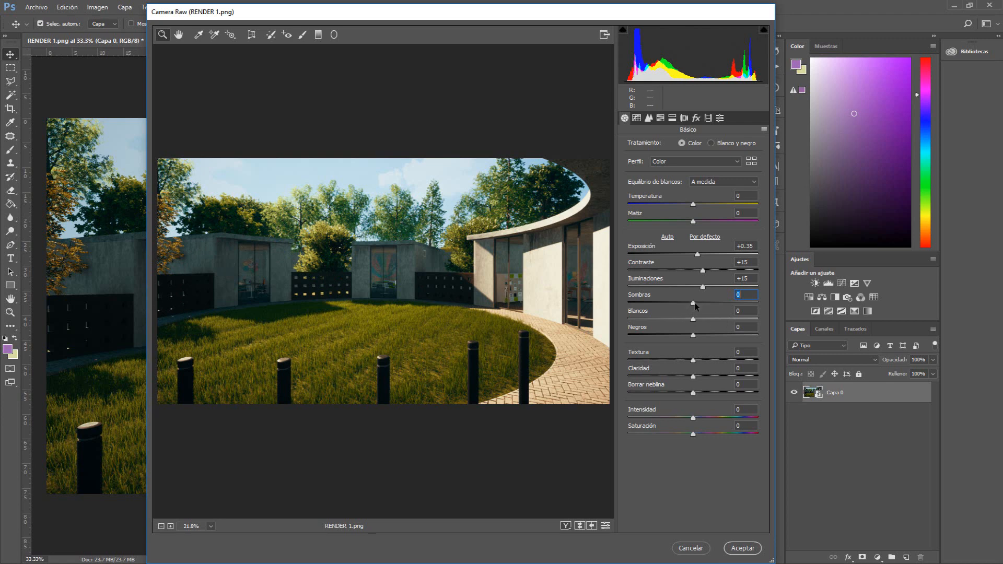
drag(695, 304, 701, 303)
text(15)
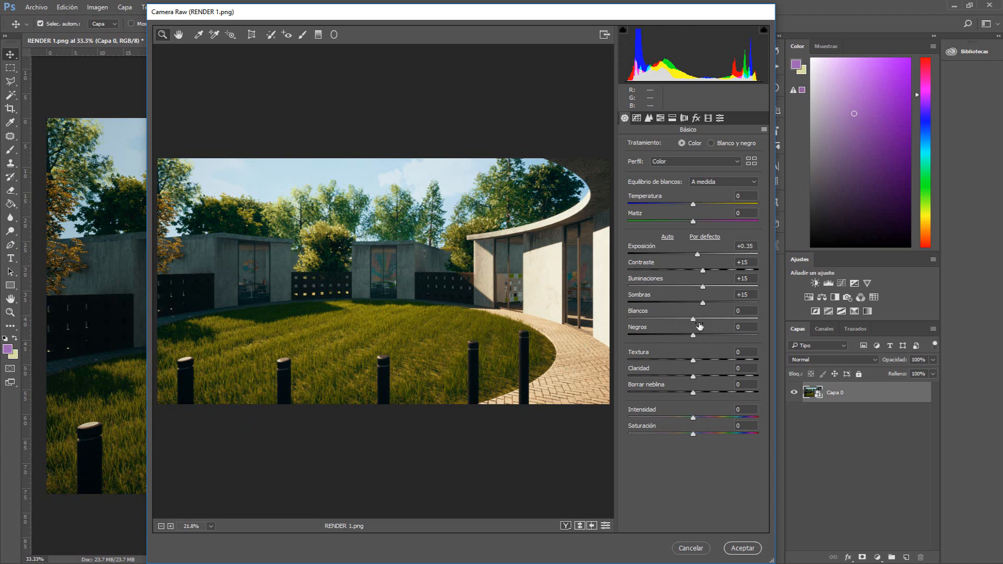
drag(705, 318, 776, 318)
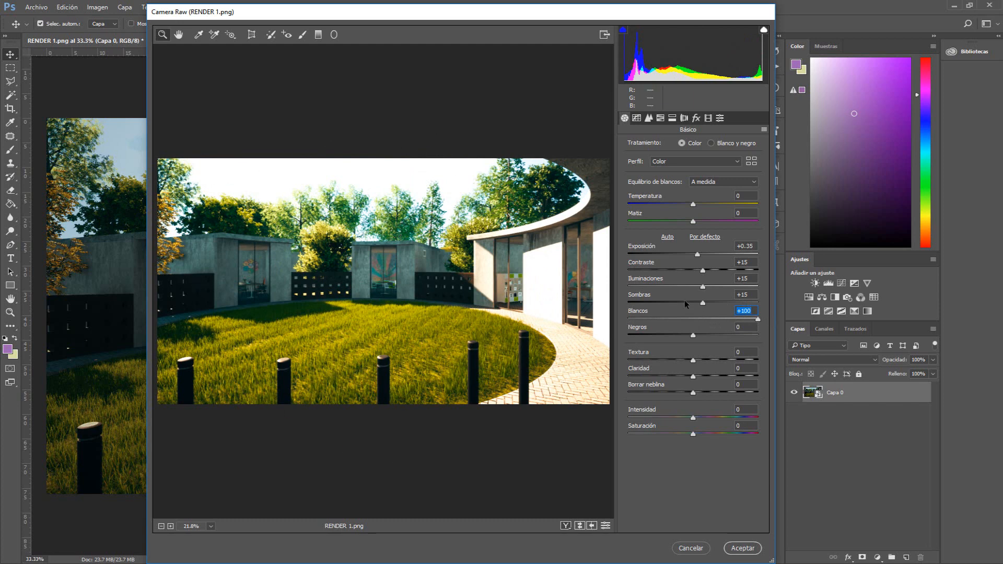
text(0)
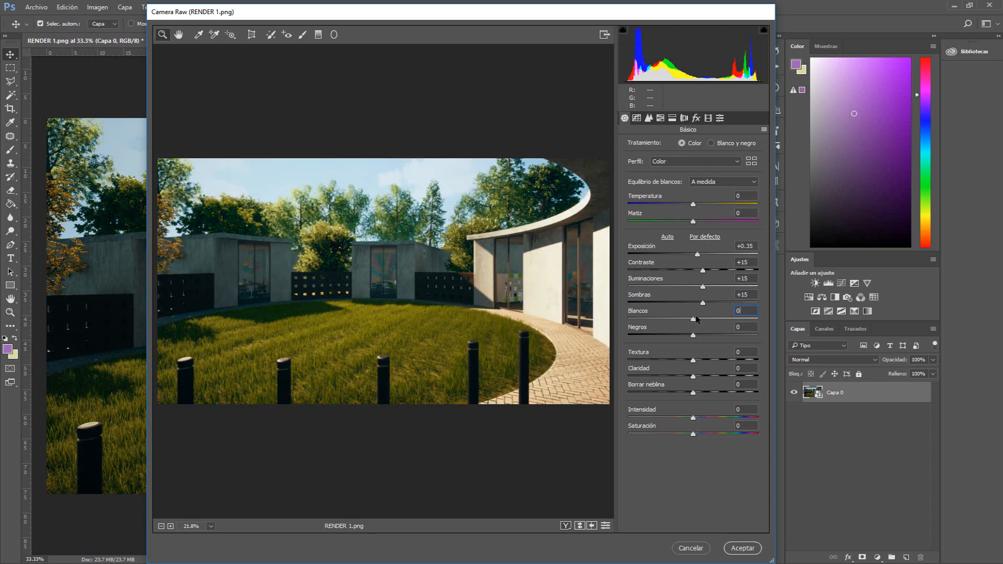
drag(702, 288, 775, 287)
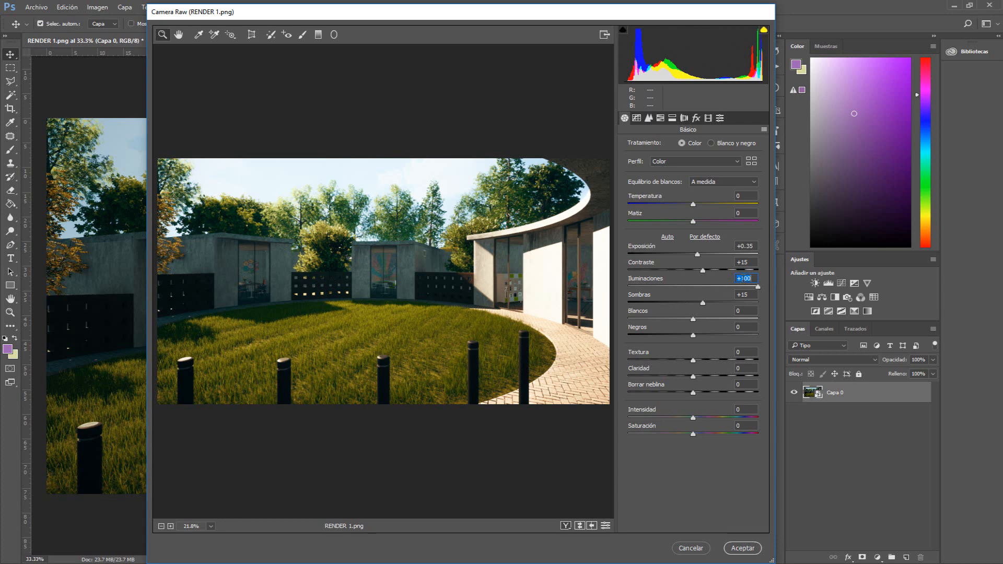
text(15)
key(Return)
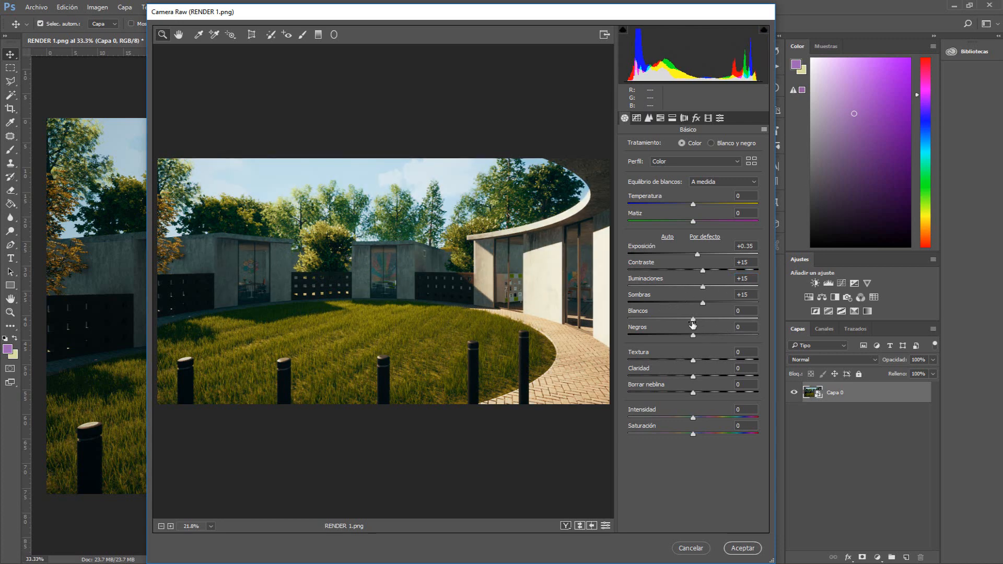
Set Whites to -20 and Blacks to +15 in the Basic panel
drag(694, 320, 685, 321)
double_click(688, 320)
drag(694, 321, 686, 320)
text(1)
text(0)
mouse_move(694, 337)
mouse_down()
mouse_move(636, 339)
mouse_move(748, 341)
mouse_move(693, 342)
mouse_up()
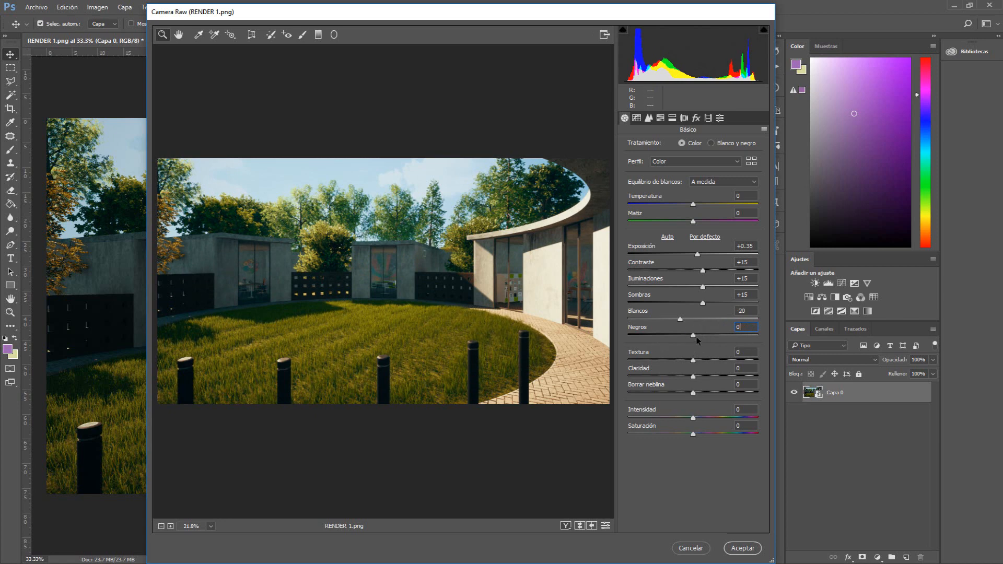
drag(693, 335, 701, 336)
text(15)
Set Clarity to +8 after previewing its extremes
drag(701, 380, 713, 380)
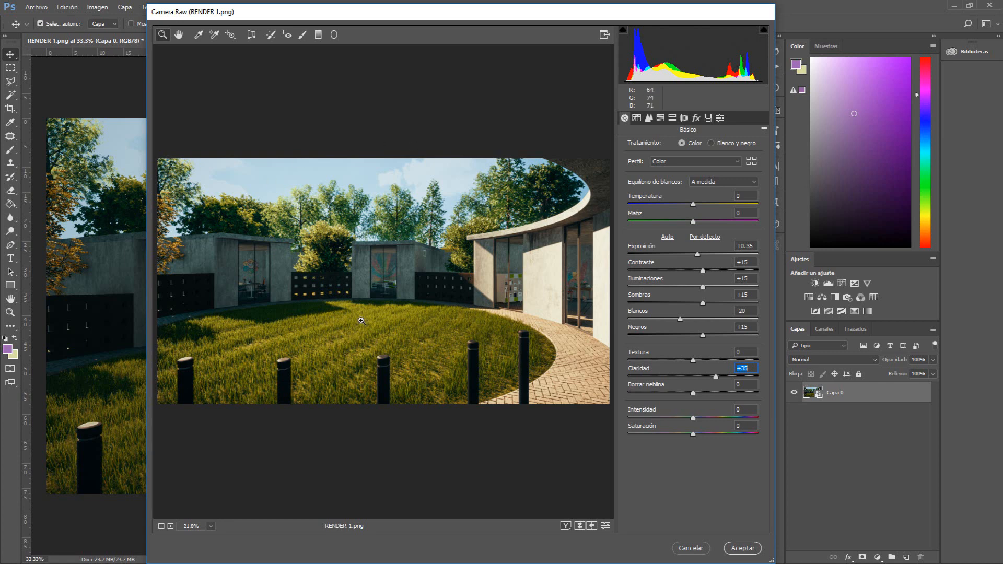
click(697, 375)
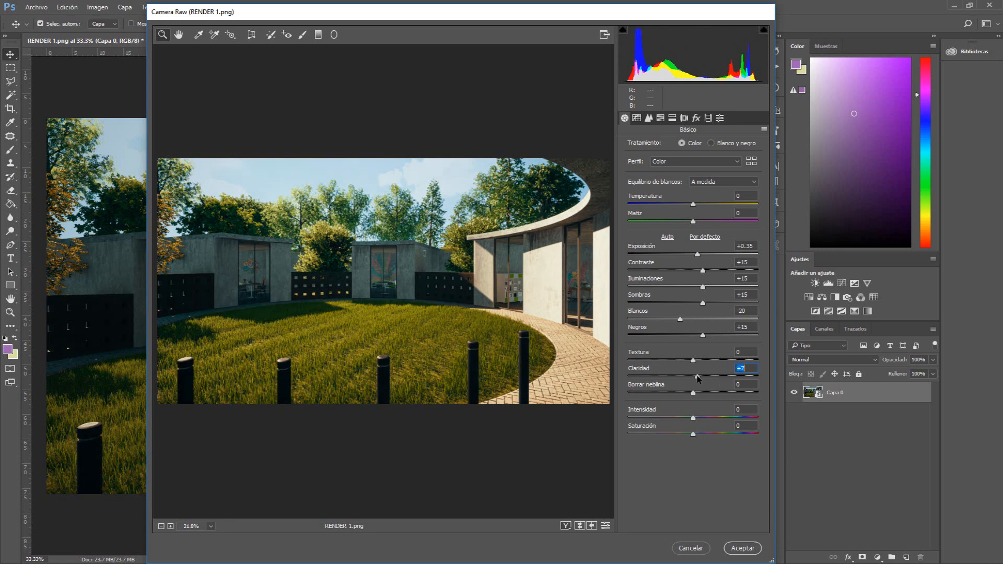
text(0)
drag(693, 377, 772, 375)
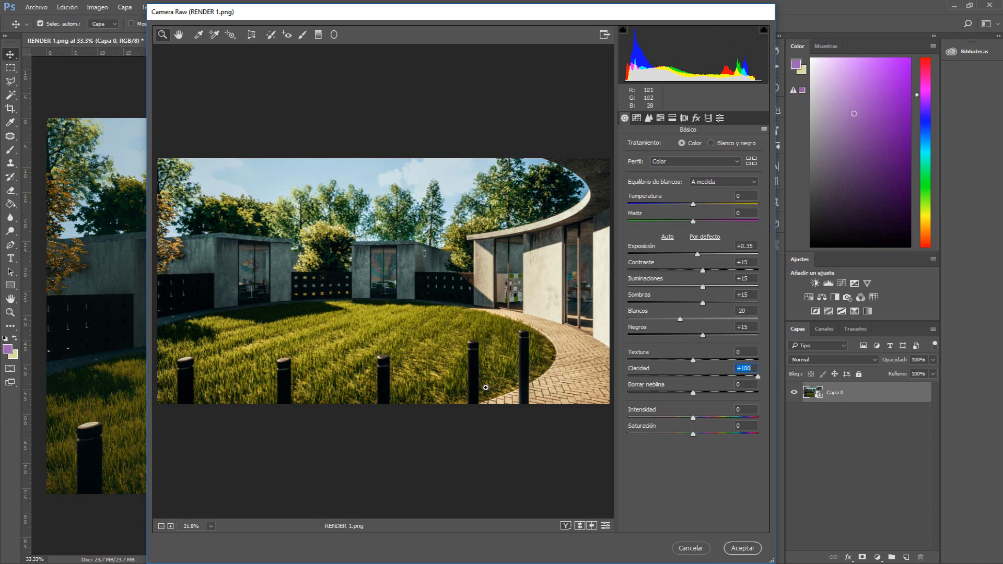
text(0)
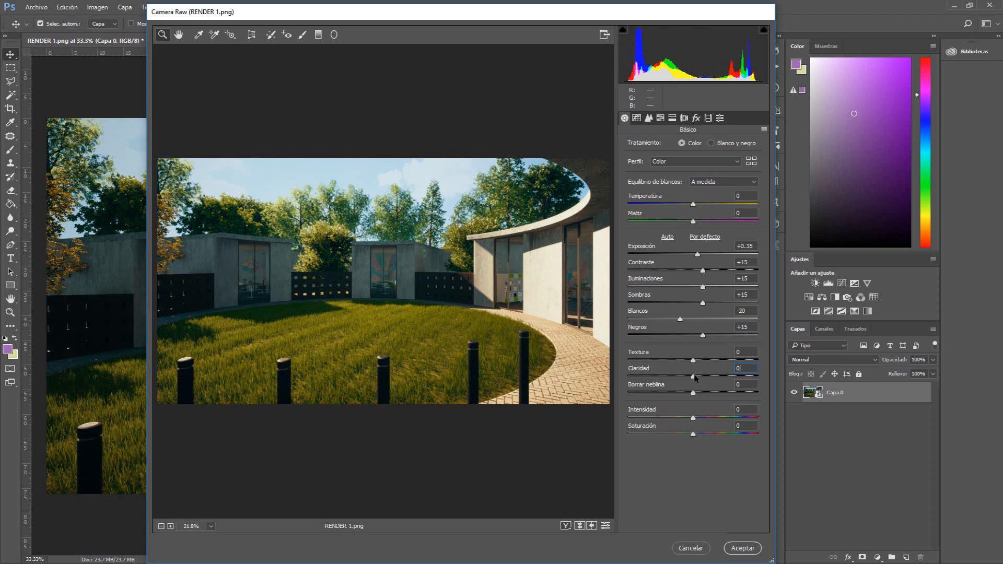
drag(691, 374, 697, 379)
Set Saturation to -5 after previewing its extremes
click(692, 433)
drag(690, 433, 628, 436)
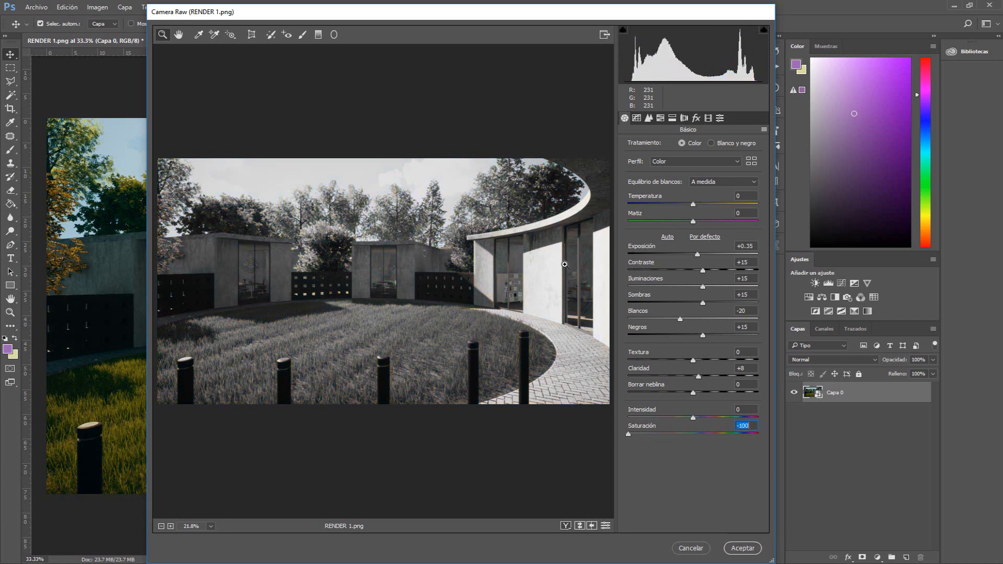
click(681, 434)
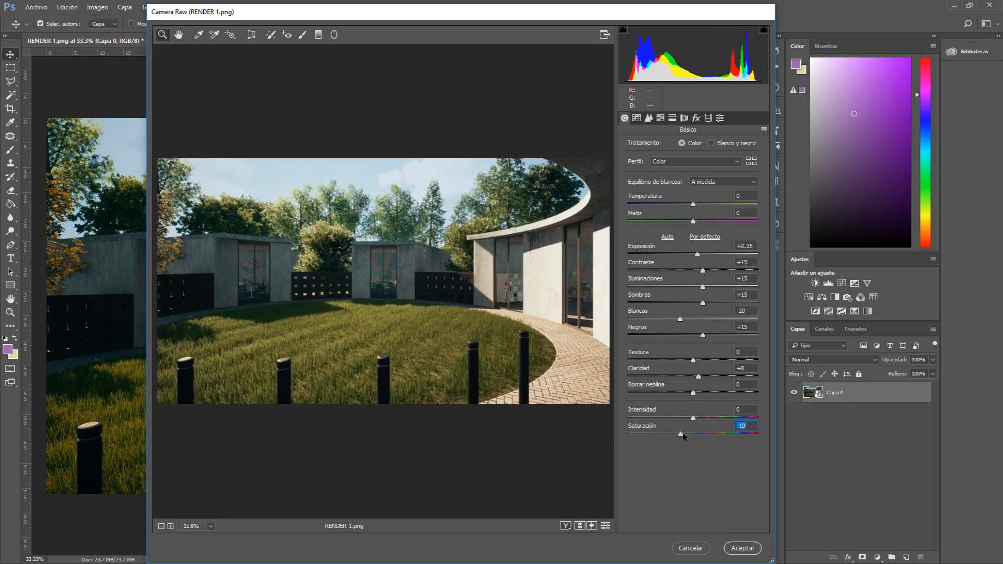
drag(682, 434, 775, 431)
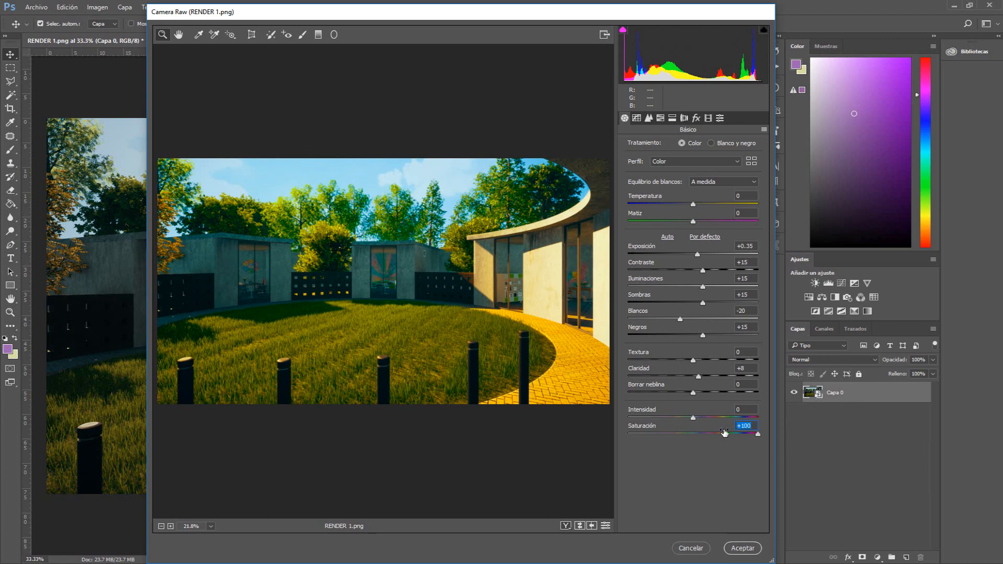
text(0)
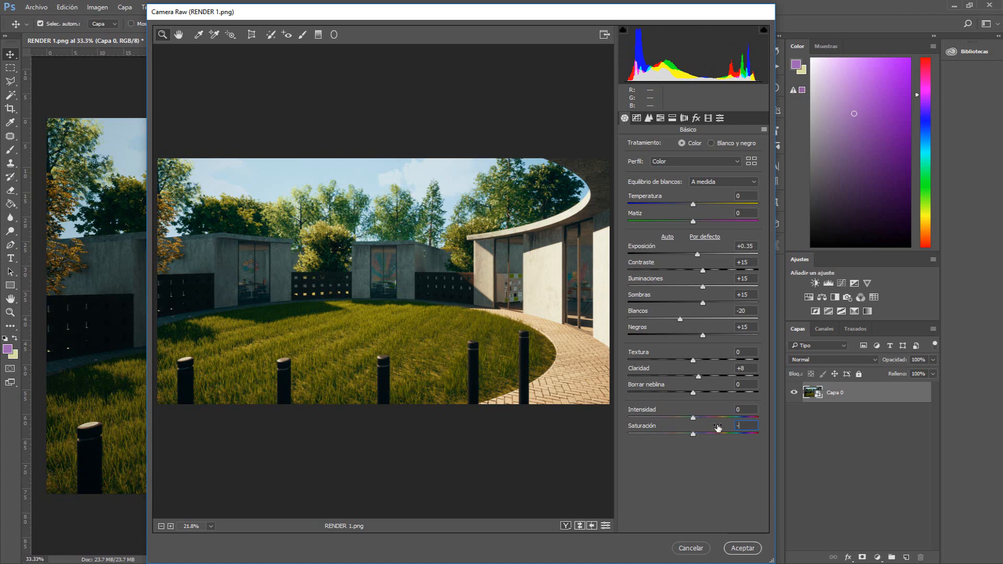
text(5)
Toggle between the current settings and the defaults to compare the adjustments
click(606, 526)
click(605, 525)
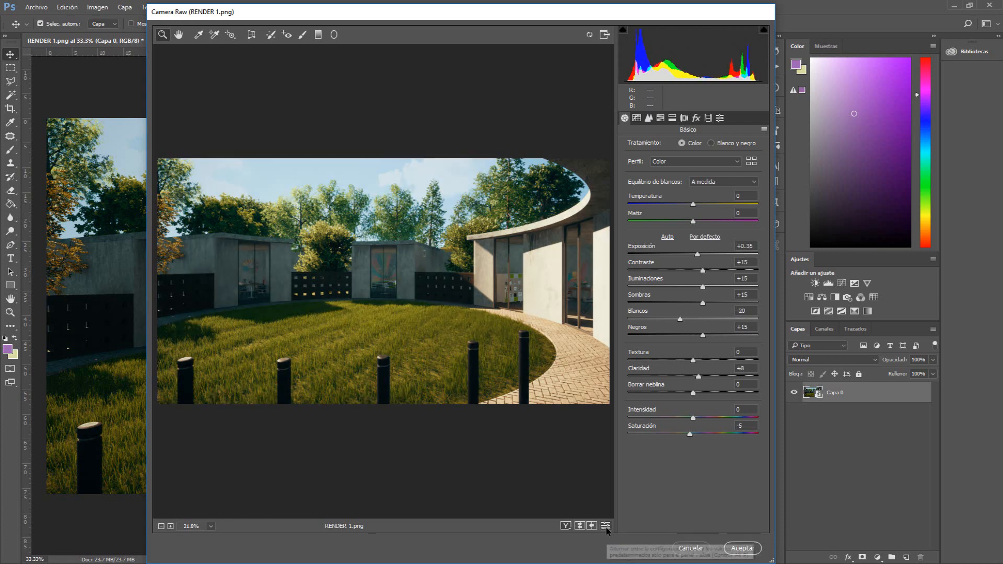
click(605, 526)
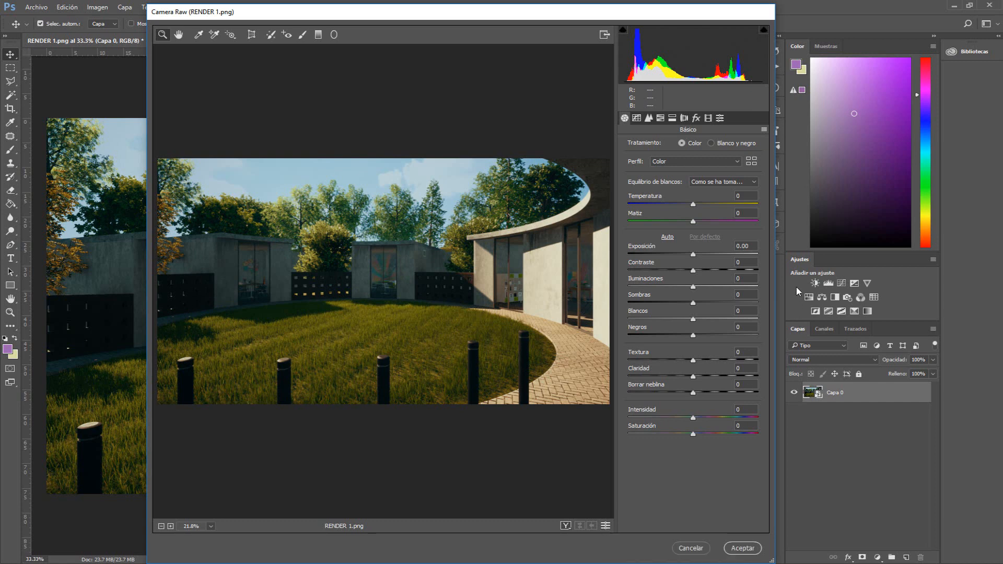
click(606, 526)
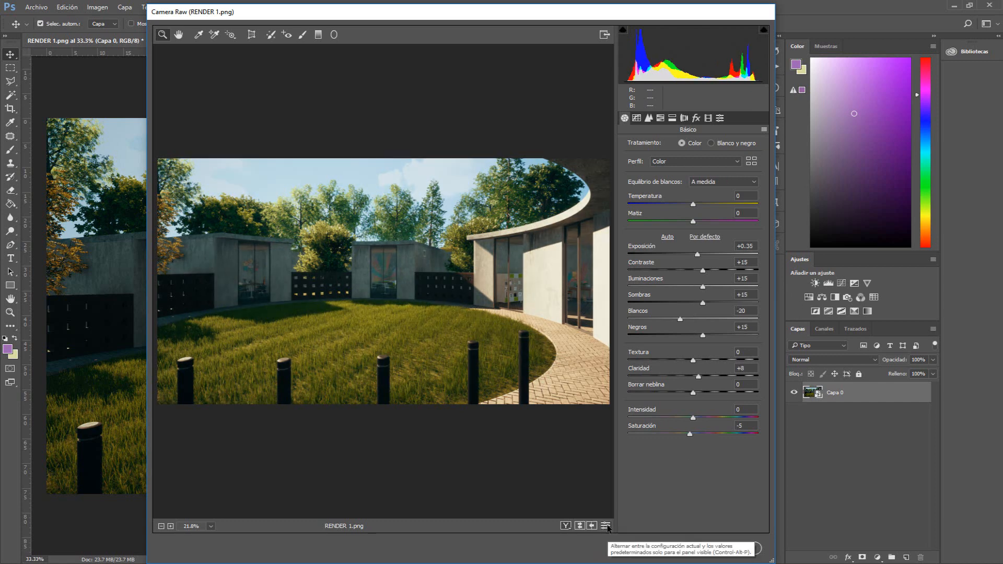
click(606, 525)
click(606, 526)
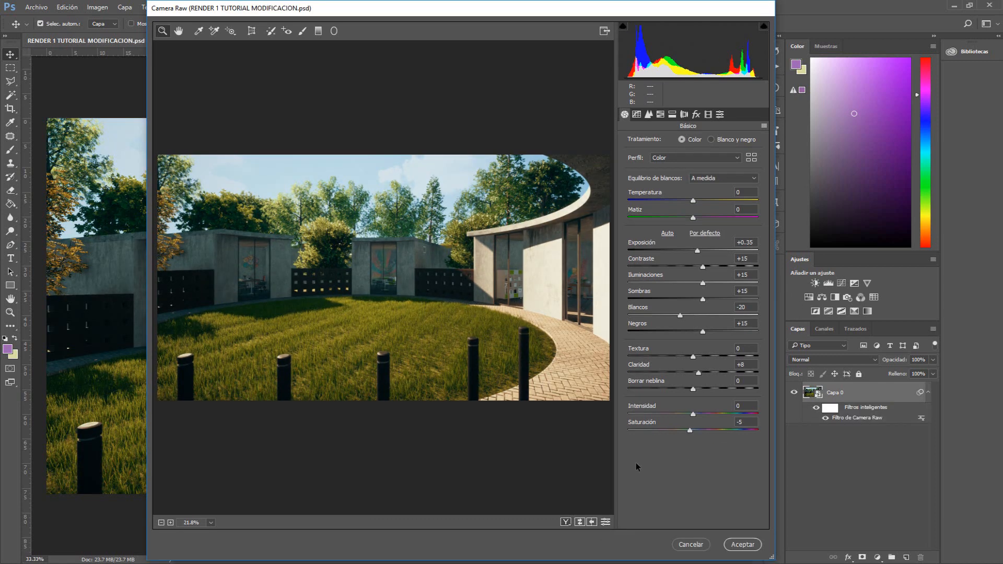
click(636, 114)
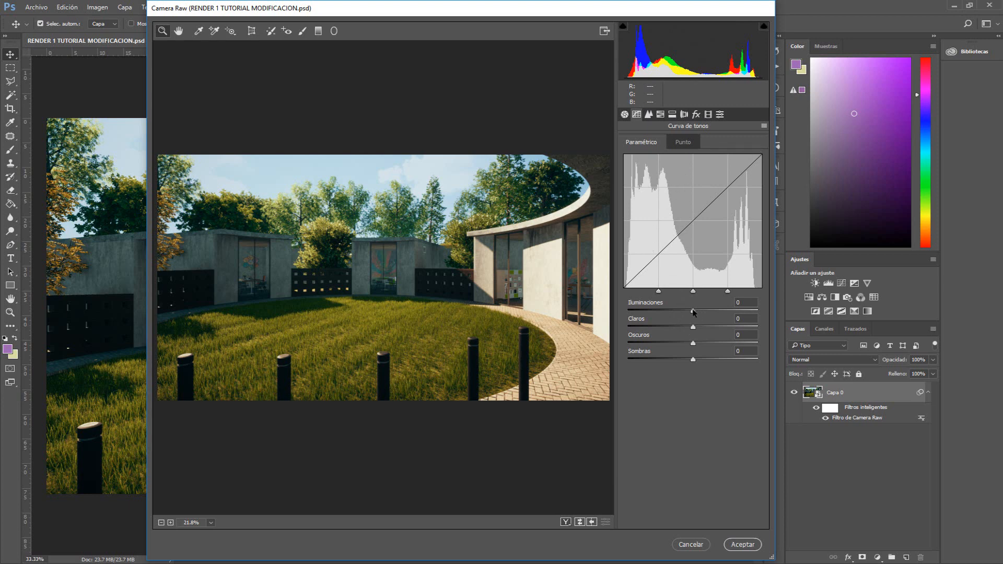
drag(693, 310, 669, 310)
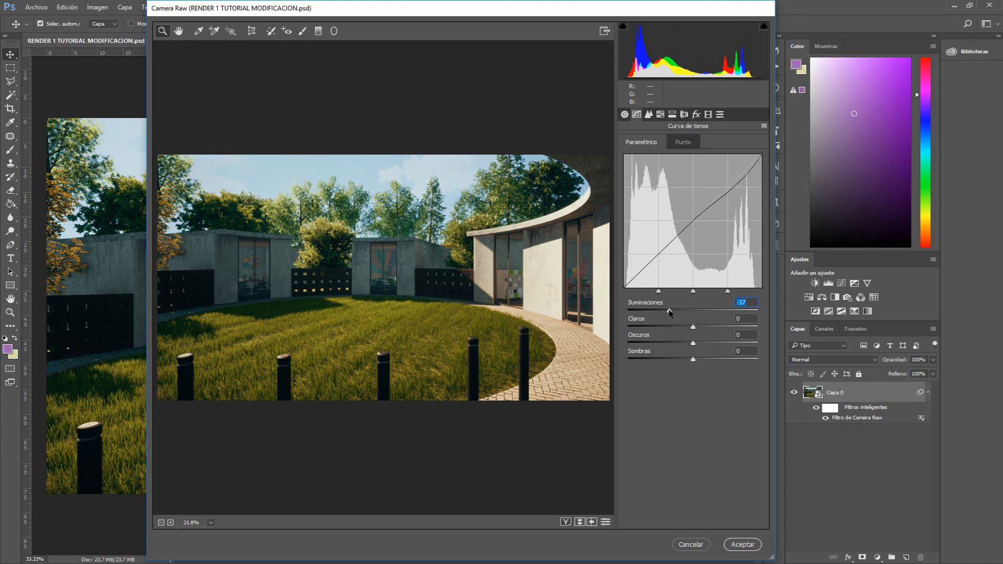
double_click(669, 311)
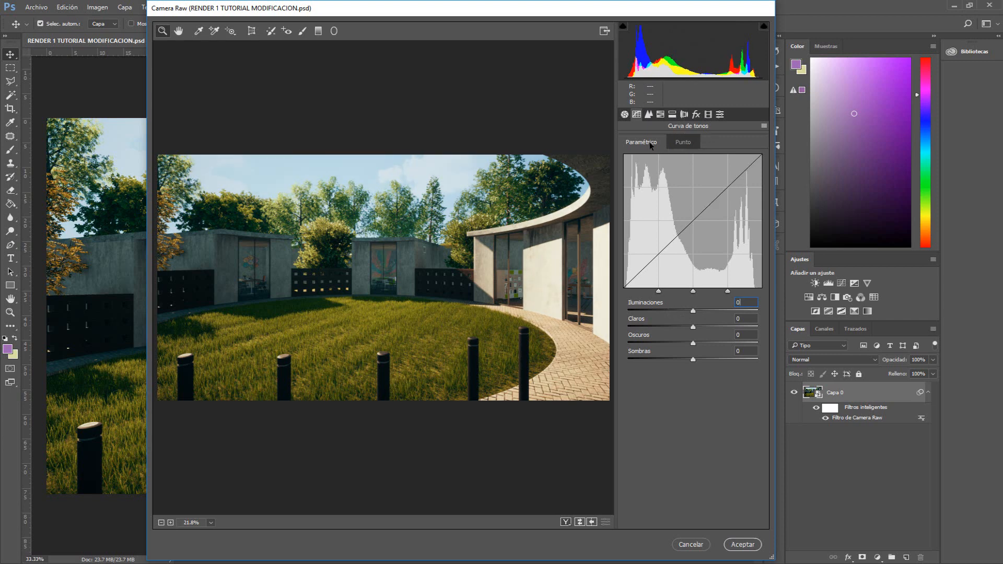
click(676, 143)
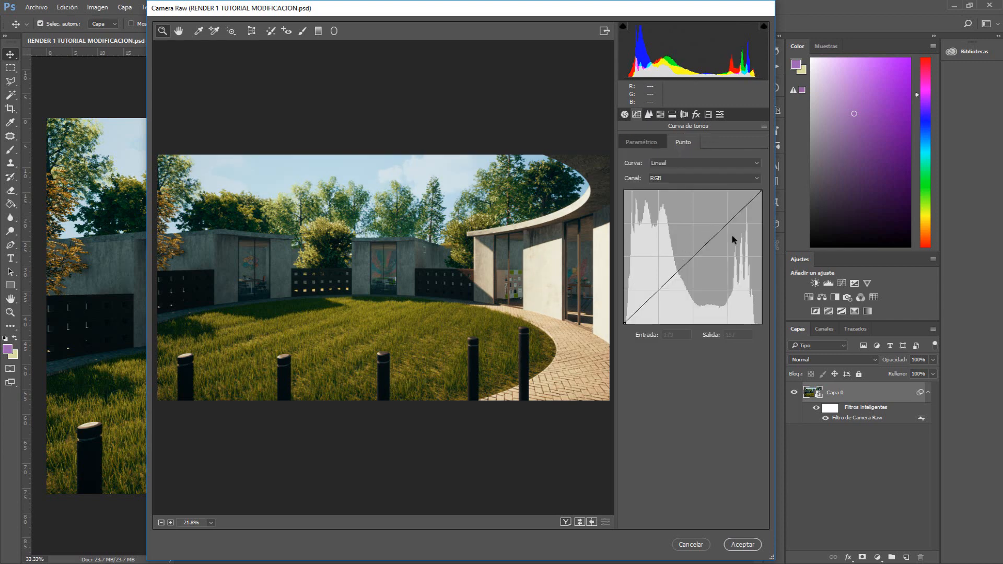
drag(722, 228, 715, 220)
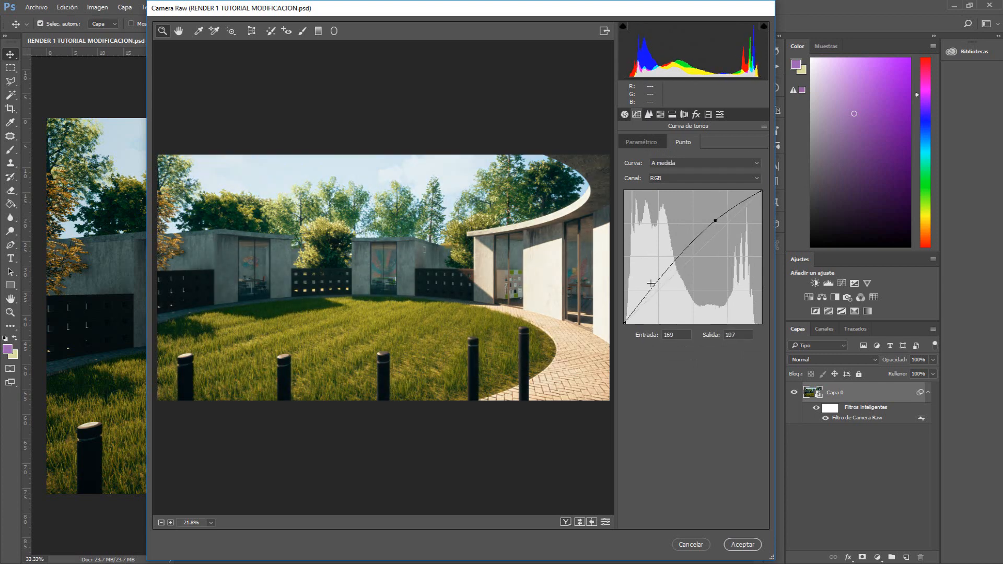
click(658, 290)
drag(658, 290, 662, 295)
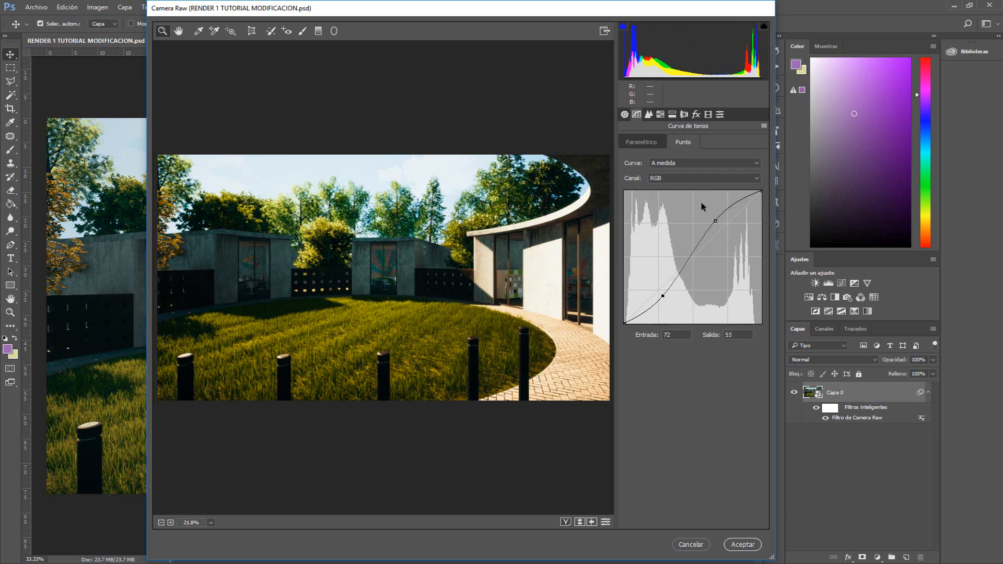
key(Delete)
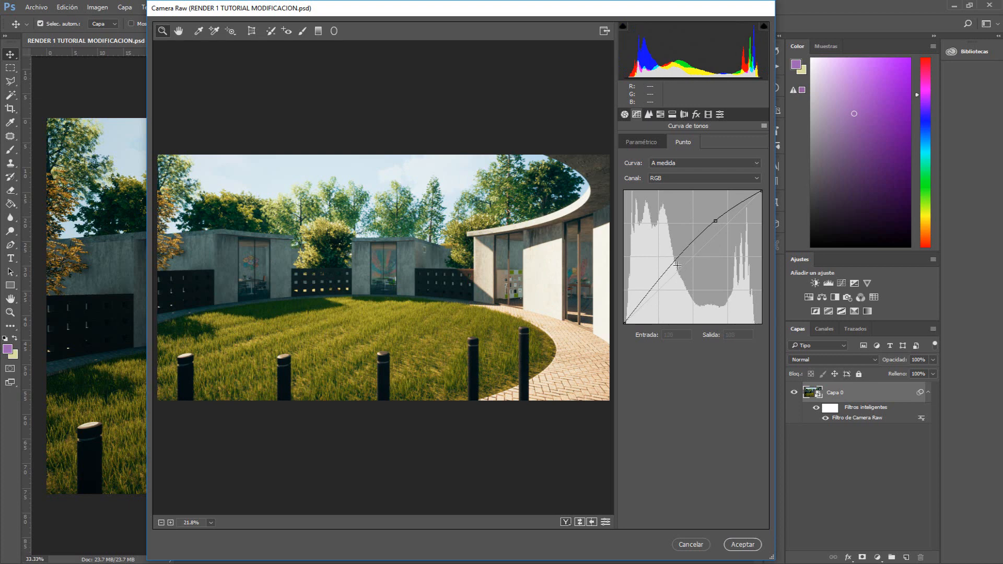
click(715, 224)
key(Delete)
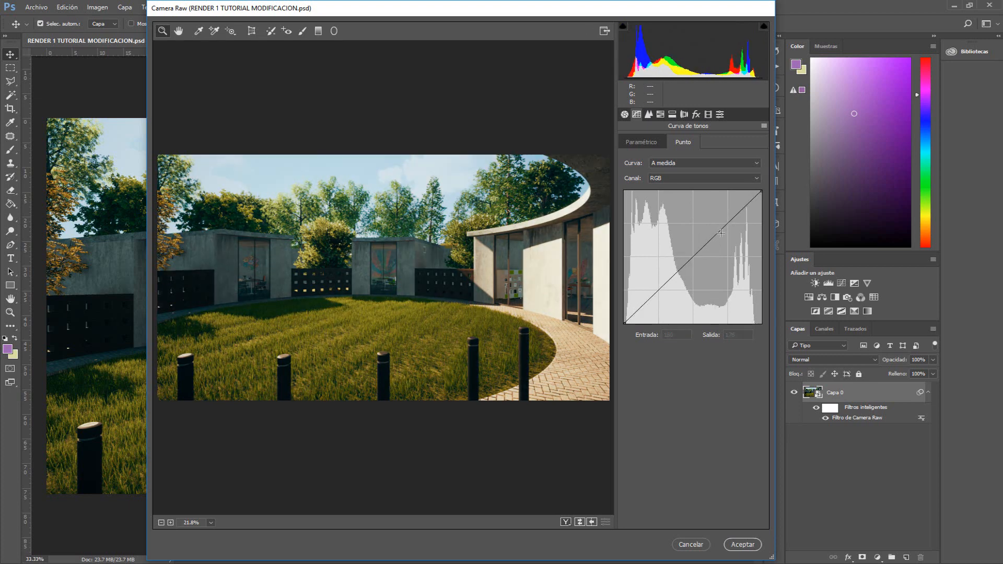
Set the sharpening Amount to 33 in the Detail panel, checking the grass up close
click(649, 116)
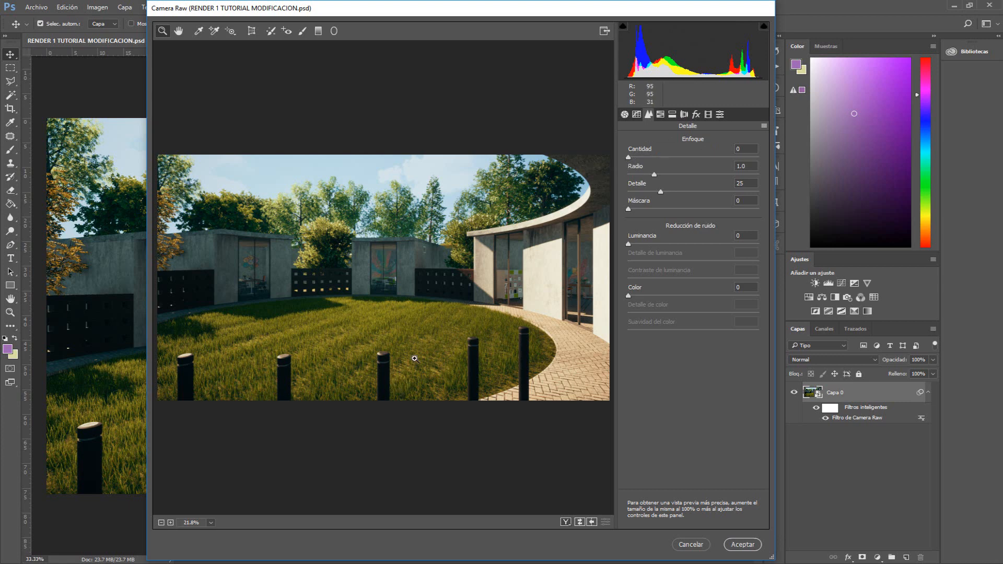
drag(628, 157, 689, 156)
scroll(363, 412, up, 5)
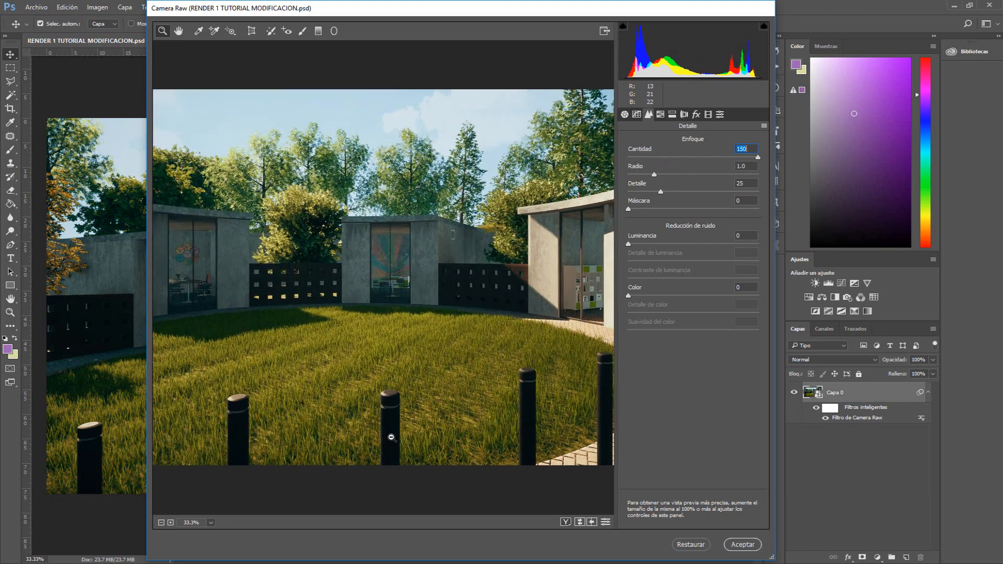
scroll(391, 437, up, 3)
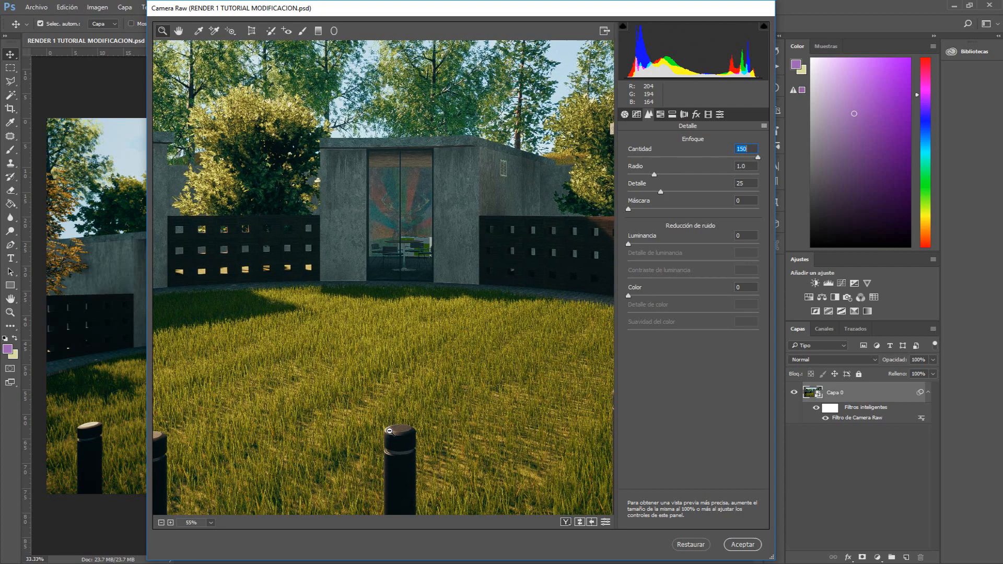
scroll(389, 431, up, 4)
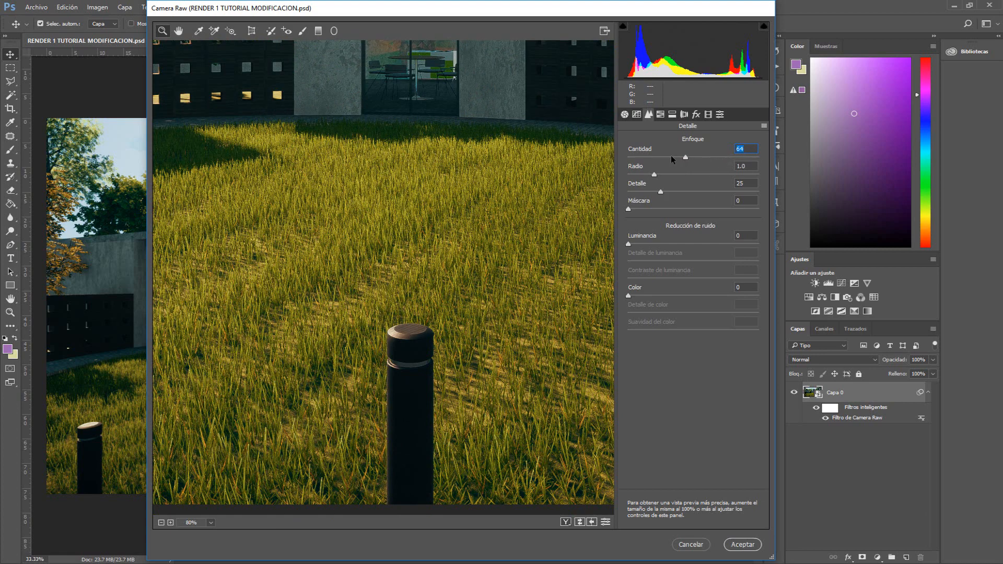
drag(670, 155, 620, 156)
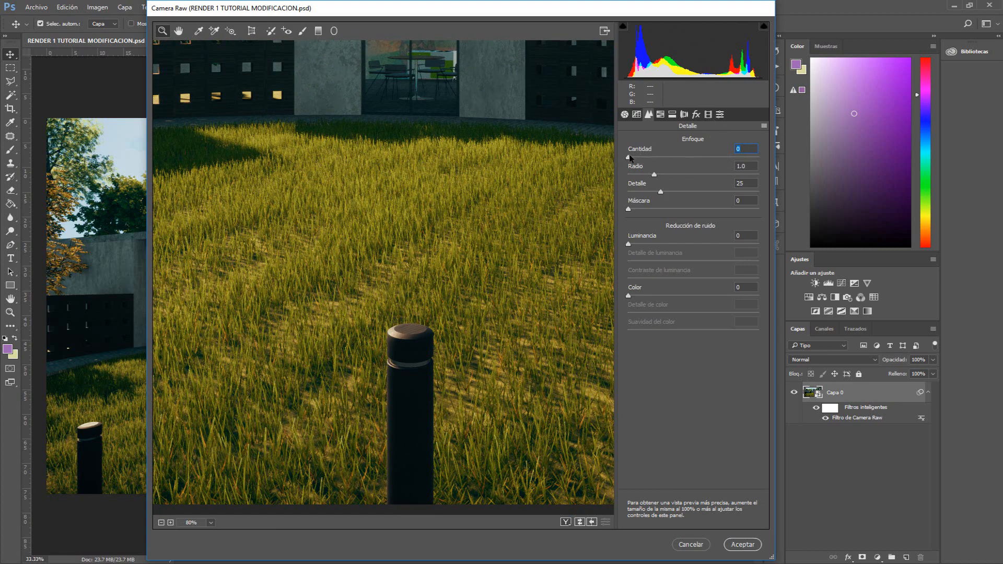
drag(630, 157, 651, 161)
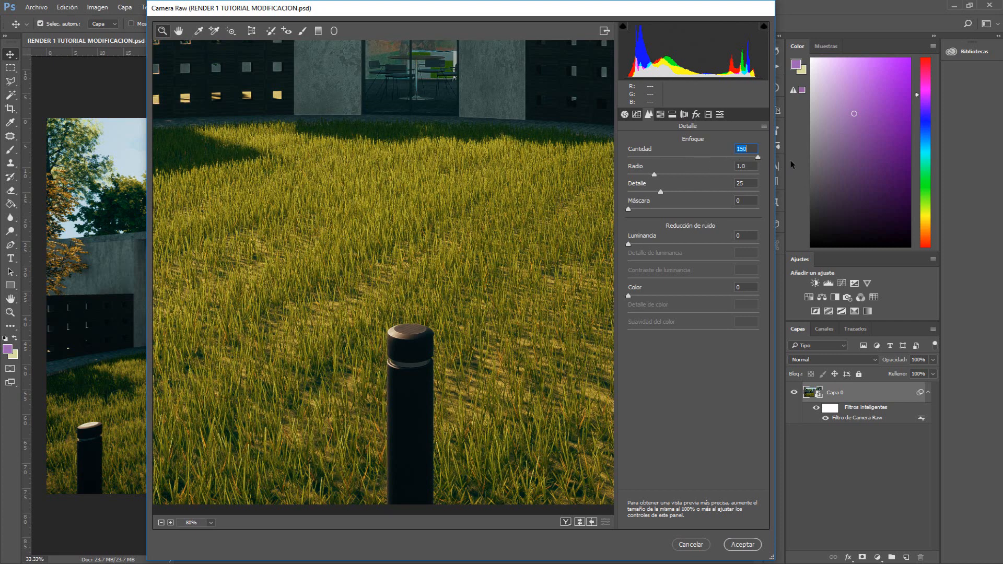
drag(736, 163, 658, 152)
click(211, 523)
click(242, 496)
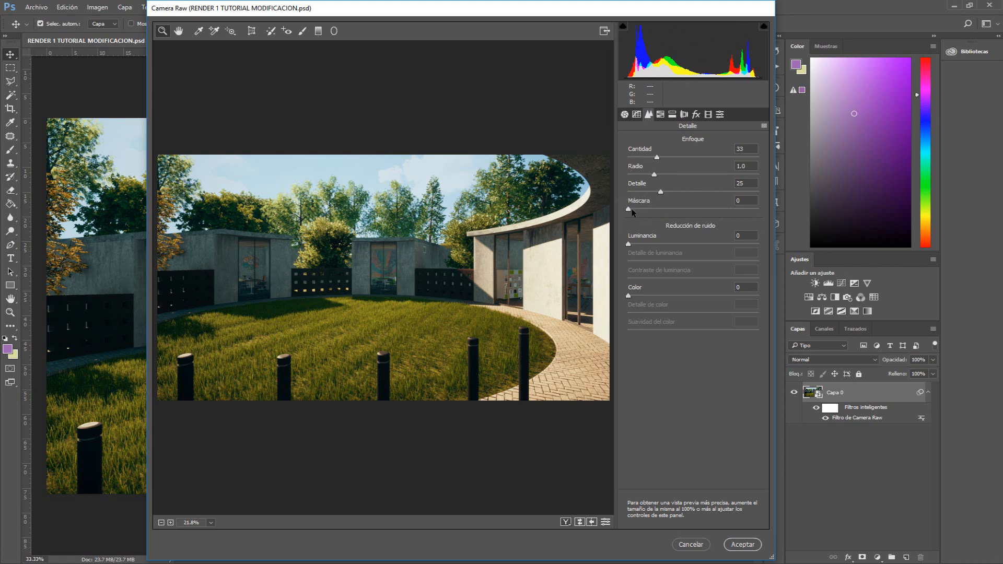
Set the sharpening Masking to 46 while previewing the mask
mouse_move(629, 210)
mouse_down()
mouse_move(654, 211)
mouse_move(623, 214)
mouse_up()
key(alt)
drag(627, 210, 665, 215)
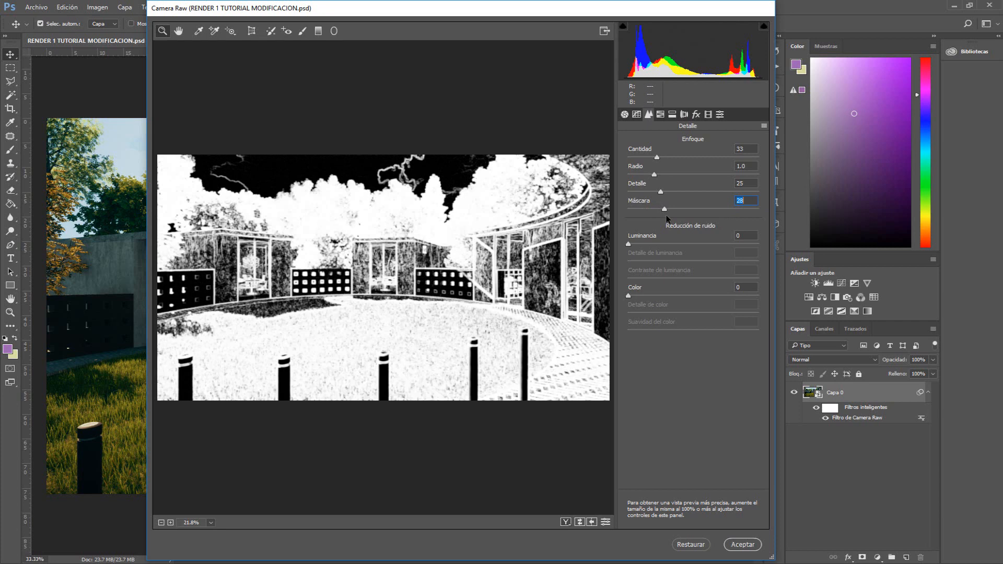
drag(666, 215, 703, 215)
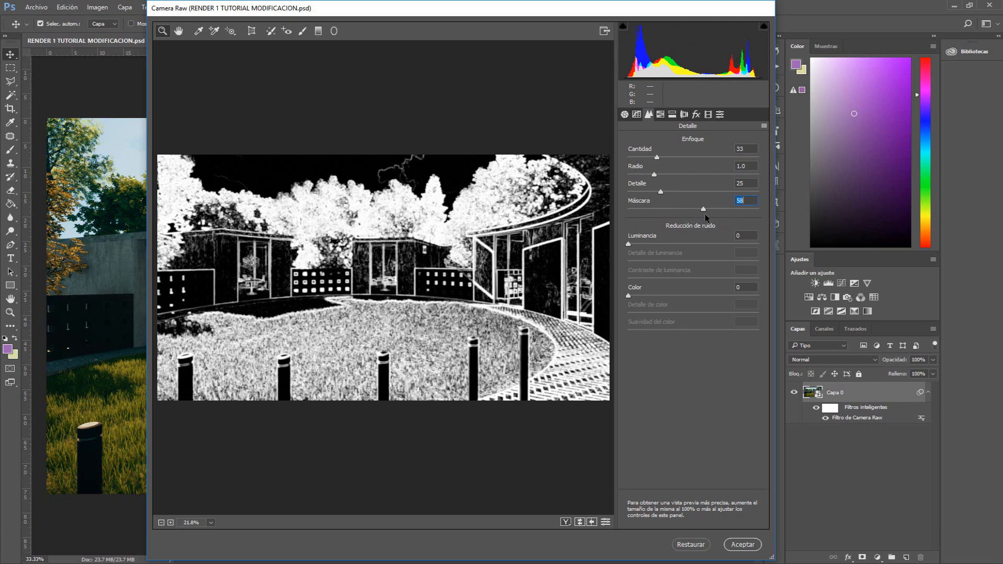
drag(704, 215, 678, 212)
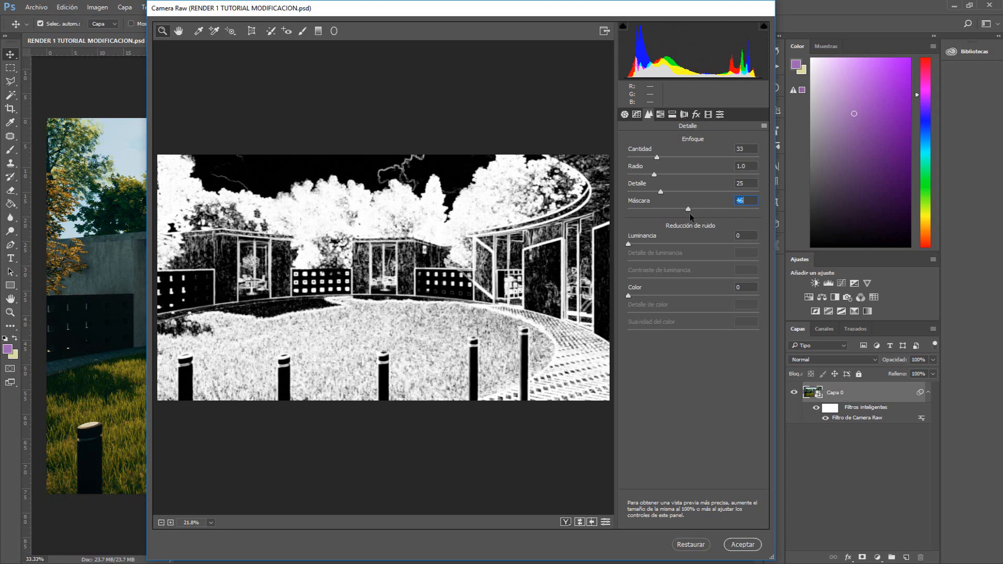
Set the sharpening Masking to 47 and the sharpening Amount to 35
drag(691, 213, 691, 213)
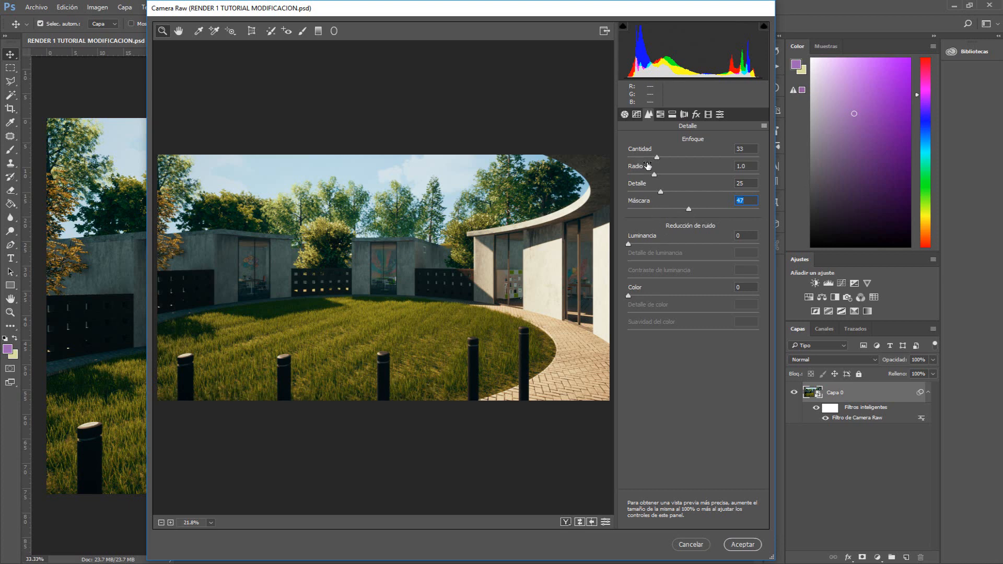
drag(656, 157, 664, 158)
click(661, 158)
drag(657, 156, 664, 161)
text(3)
Try Luminance noise reduction at 100, inspecting the building close up, then set it back to 0
drag(628, 244, 660, 247)
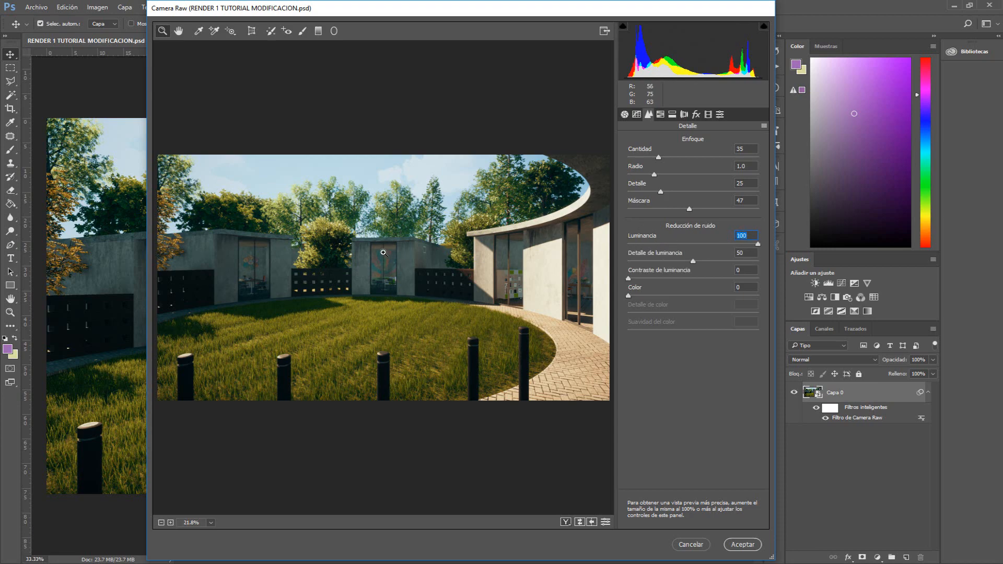
scroll(370, 282, up, 5)
scroll(360, 267, up, 5)
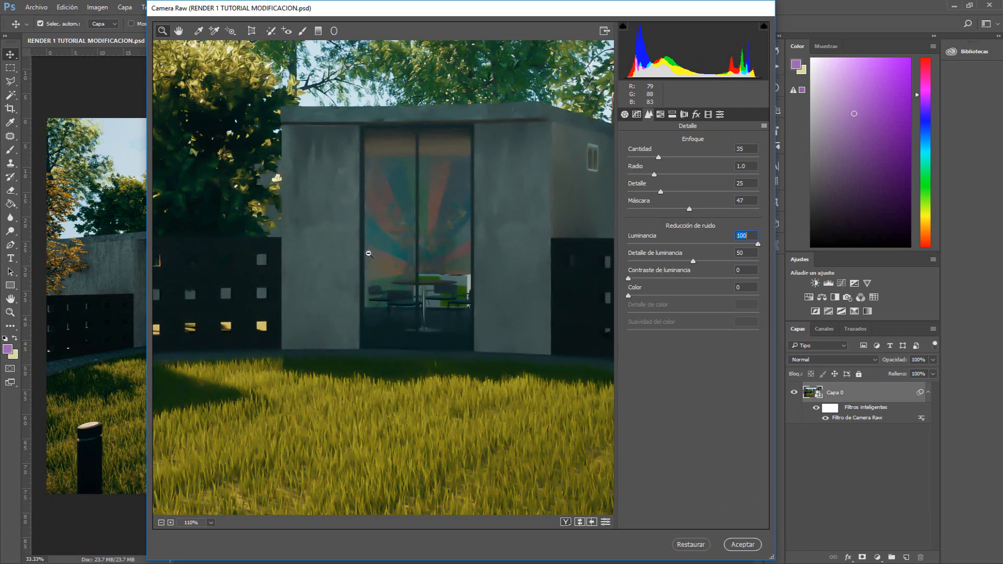
scroll(389, 282, up, 1)
scroll(410, 417, up, 1)
scroll(422, 382, down, 5)
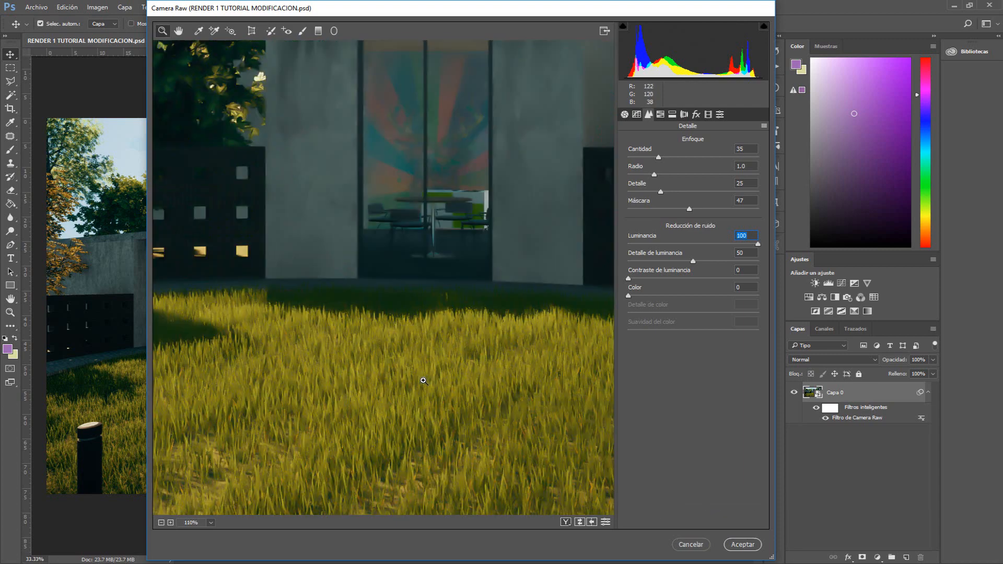
scroll(351, 242, up, 3)
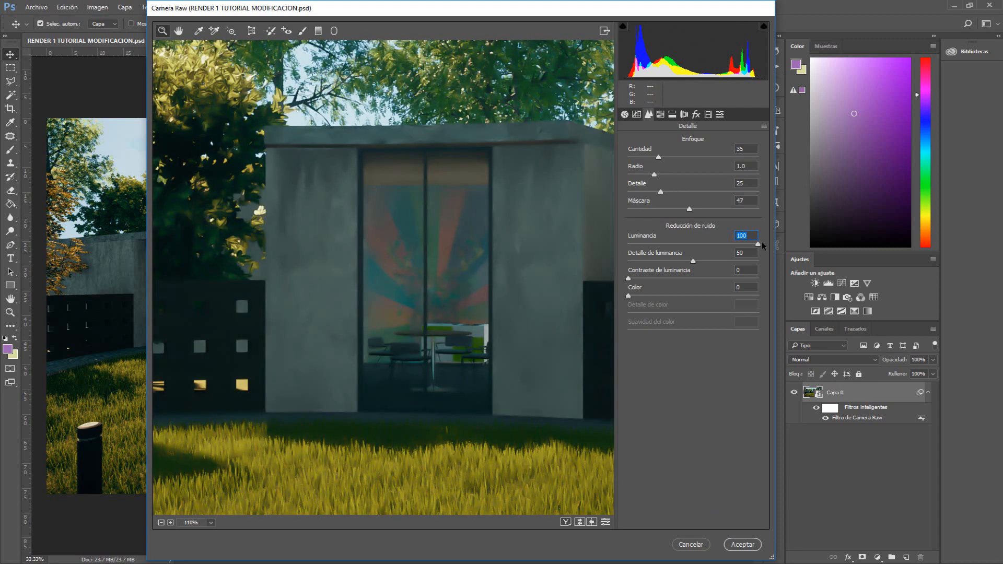
drag(758, 243, 628, 246)
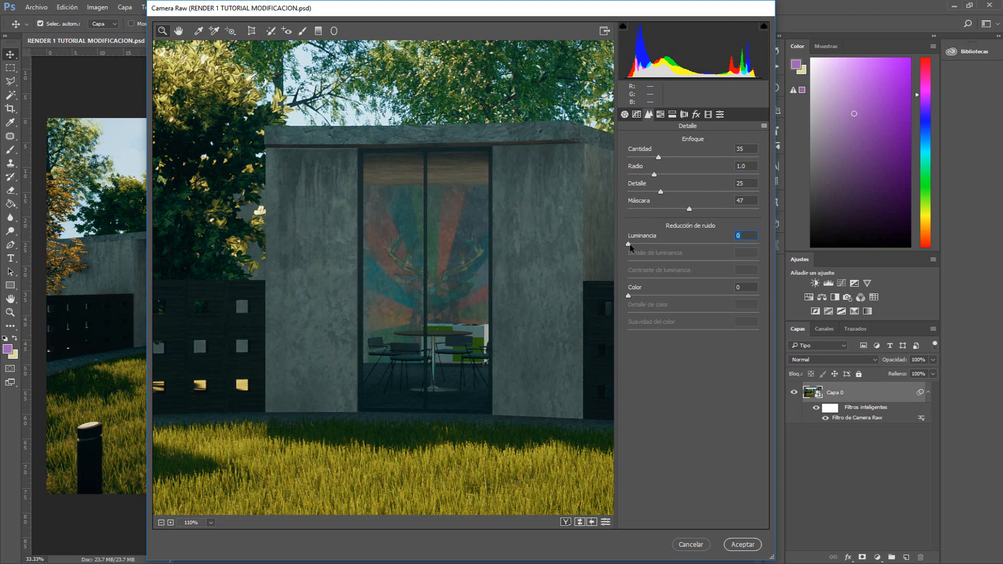
drag(630, 247, 673, 251)
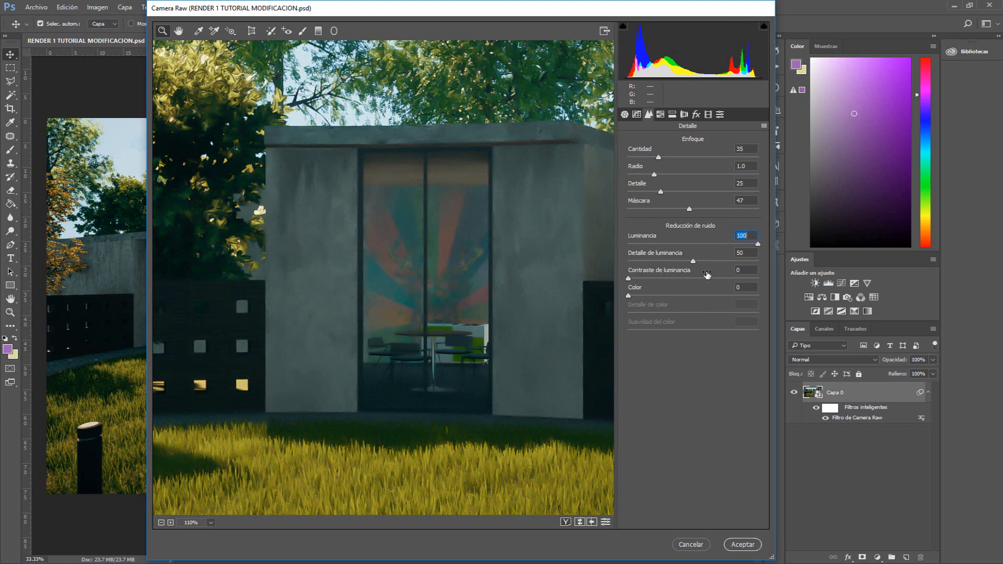
text(0)
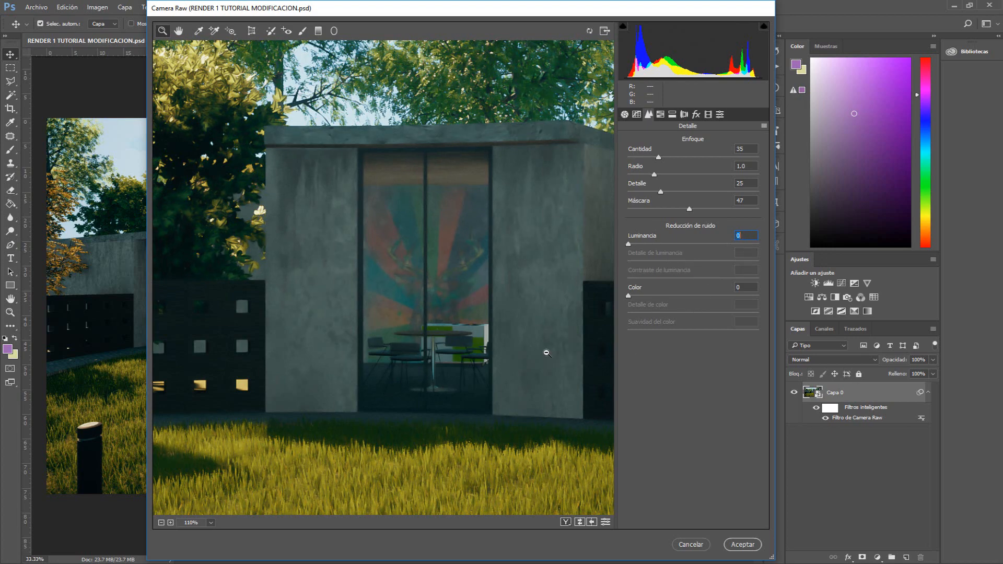
Try shifting the Greens and Blues hues in the HSL adjustments, then reset both to 0
alt+click(389, 326)
scroll(388, 326, down, 5)
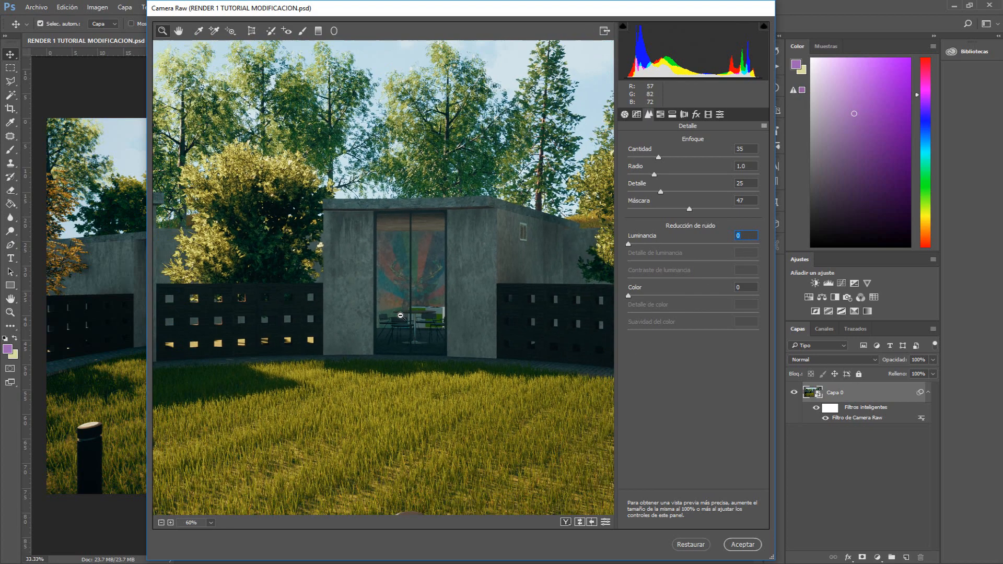
scroll(401, 320, down, 5)
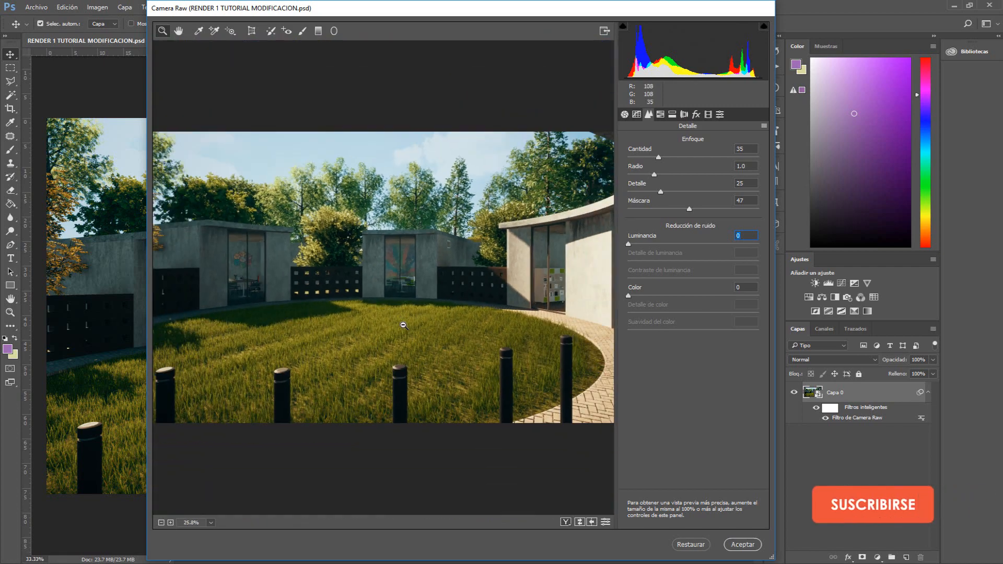
click(191, 523)
click(220, 493)
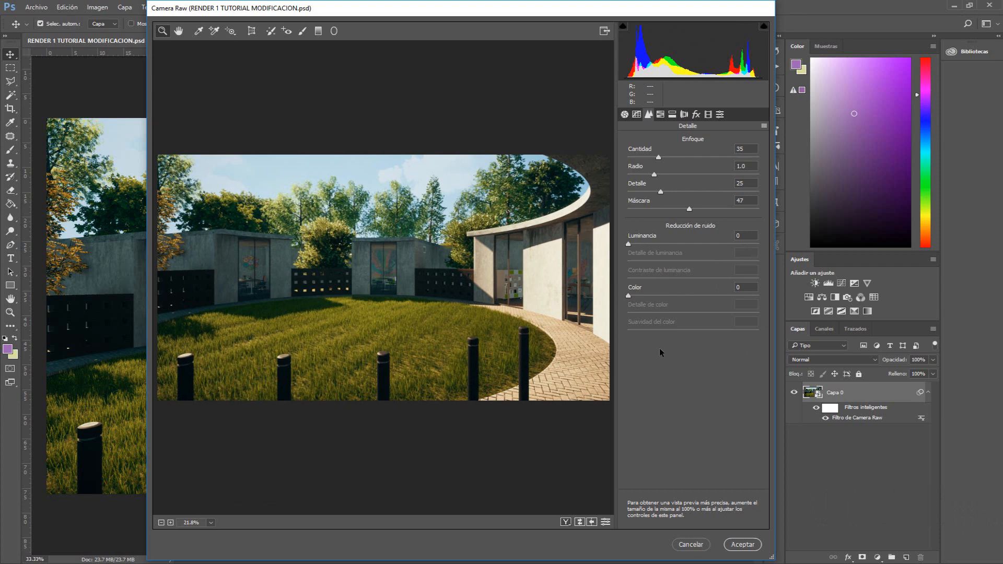
click(660, 115)
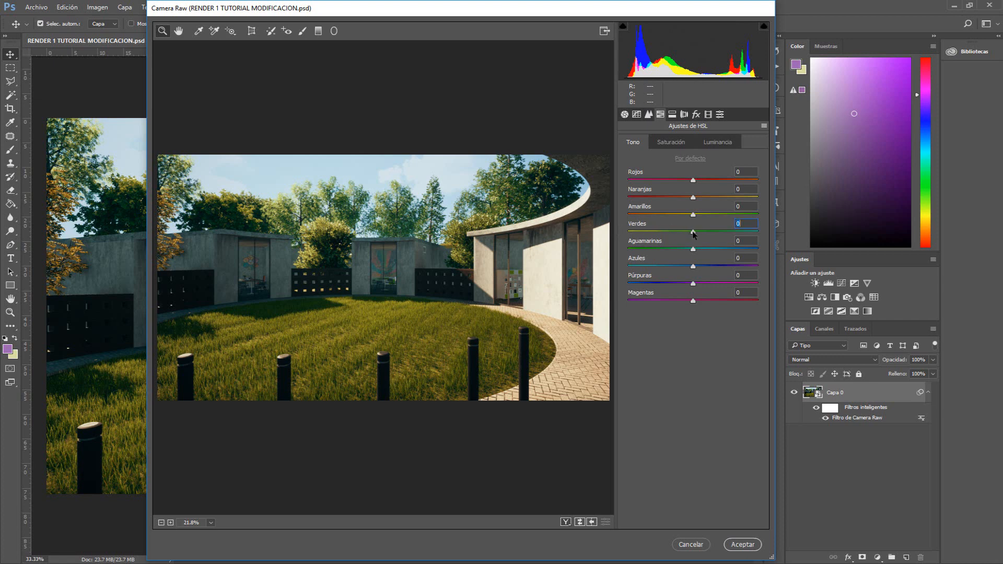
drag(693, 234, 732, 234)
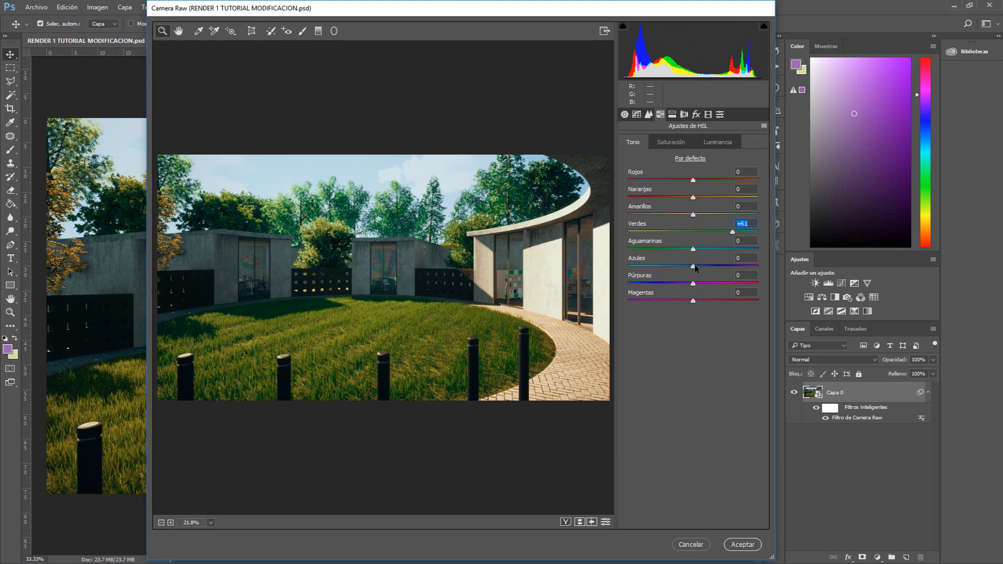
drag(693, 267, 634, 268)
double_click(633, 267)
double_click(732, 233)
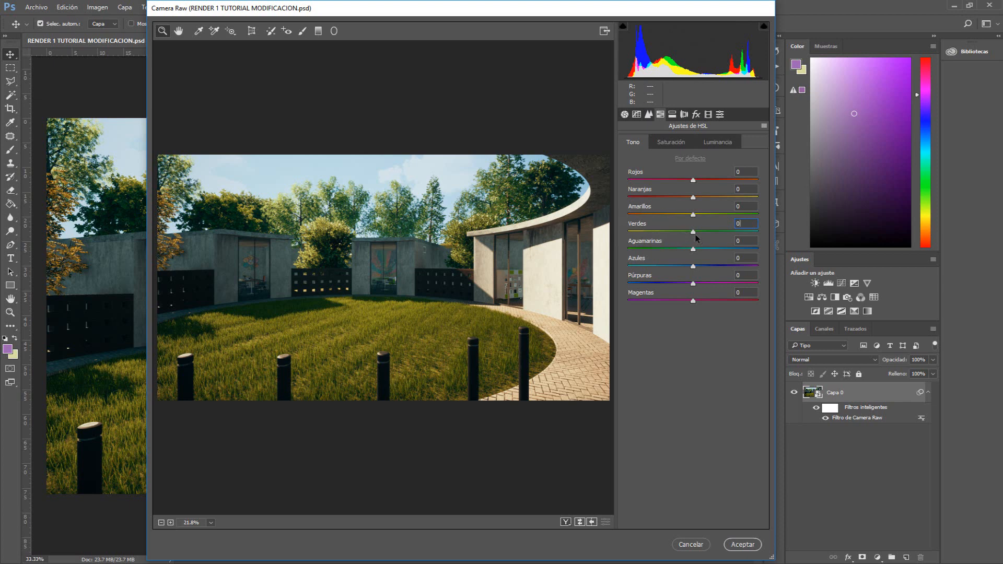
Set the Greens hue to +35
drag(690, 233, 711, 234)
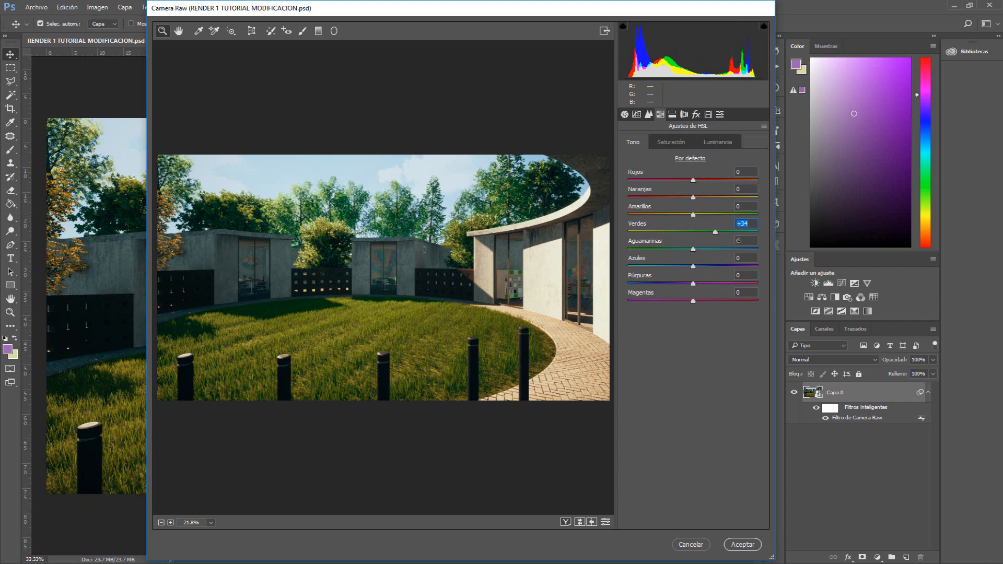
text(35)
Set the Blues saturation to +73, previewing the Greens saturation extremes before returning it to 0
click(668, 143)
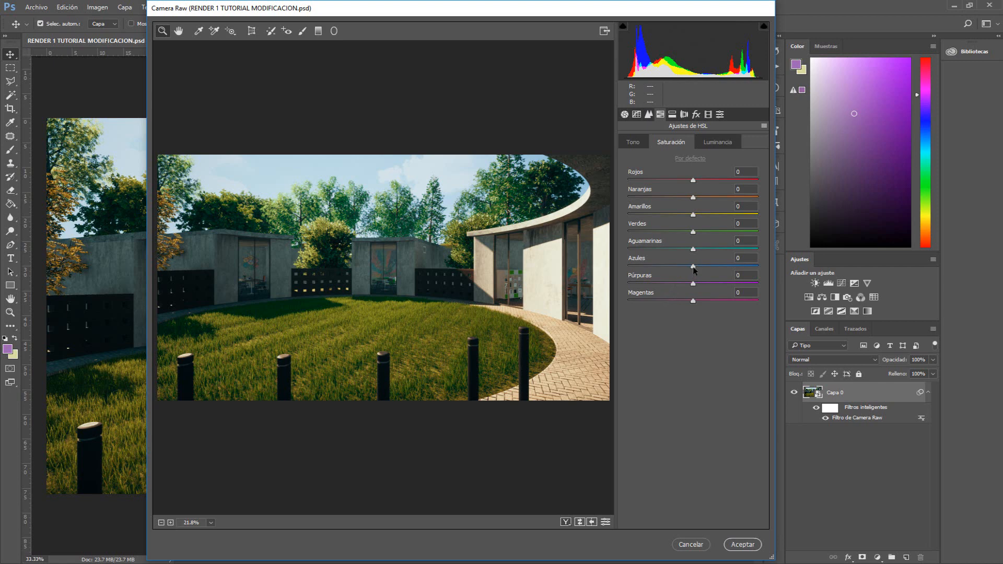
drag(693, 267, 740, 267)
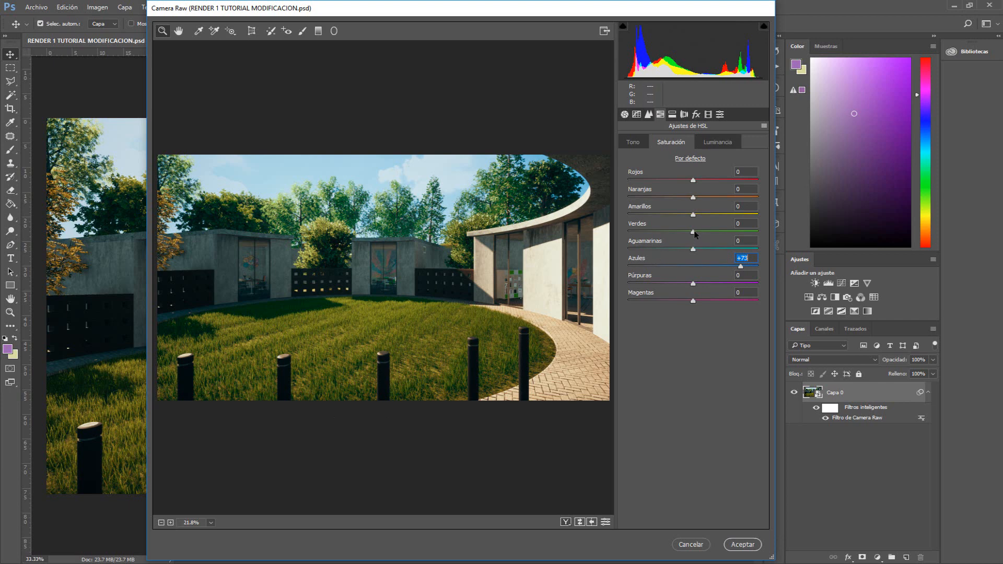
mouse_move(693, 232)
mouse_down()
mouse_move(642, 230)
mouse_move(693, 235)
mouse_up()
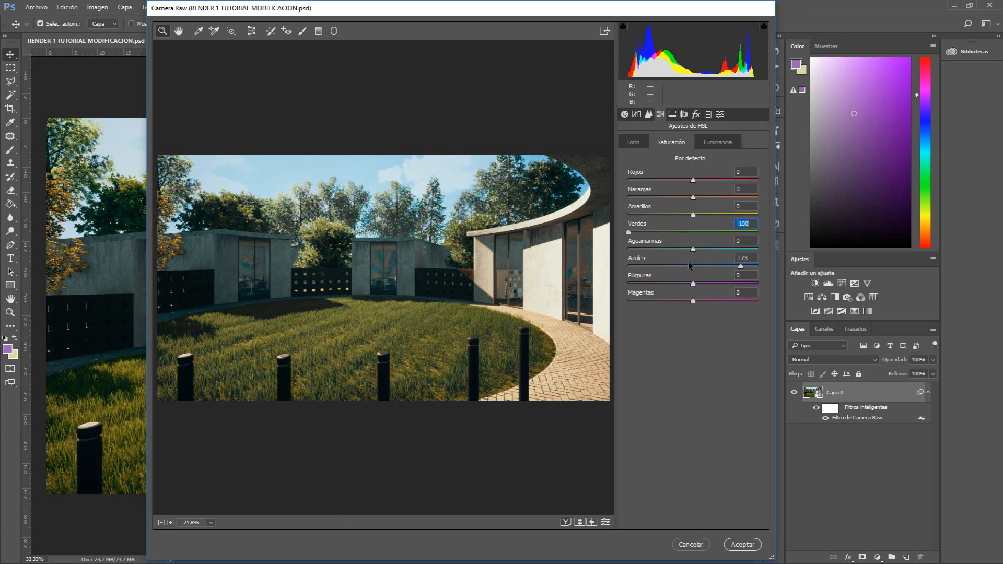
click(688, 233)
drag(688, 233, 757, 241)
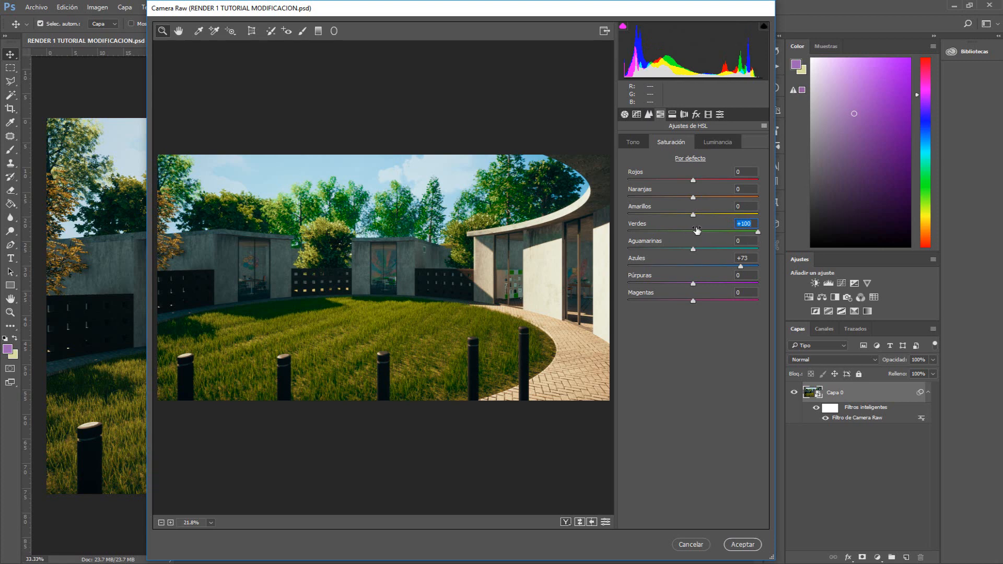
text(0)
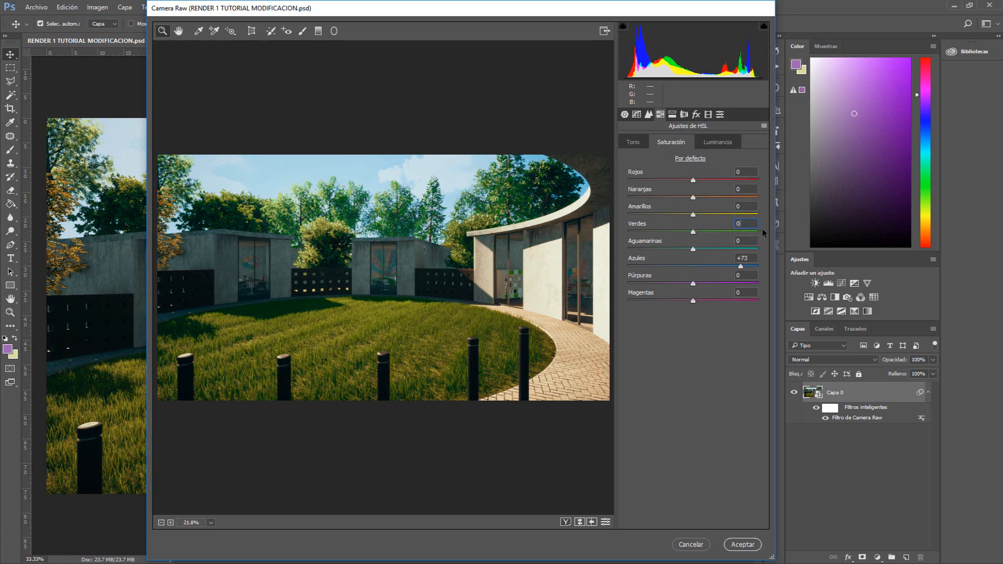
Set the Oranges saturation to -50
click(696, 231)
click(696, 430)
drag(694, 199, 666, 198)
mouse_move(647, 199)
mouse_down()
mouse_move(657, 197)
mouse_move(638, 199)
mouse_move(664, 207)
mouse_move(646, 206)
mouse_up()
text(-50)
Set the Greens luminance to +15 in the HSL luminance adjustments
click(717, 142)
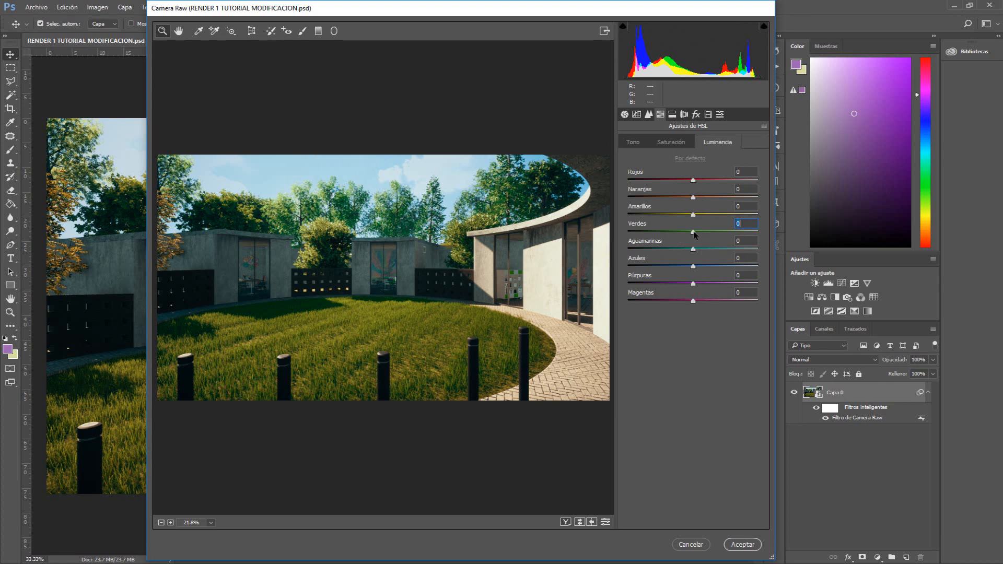
drag(694, 234, 713, 238)
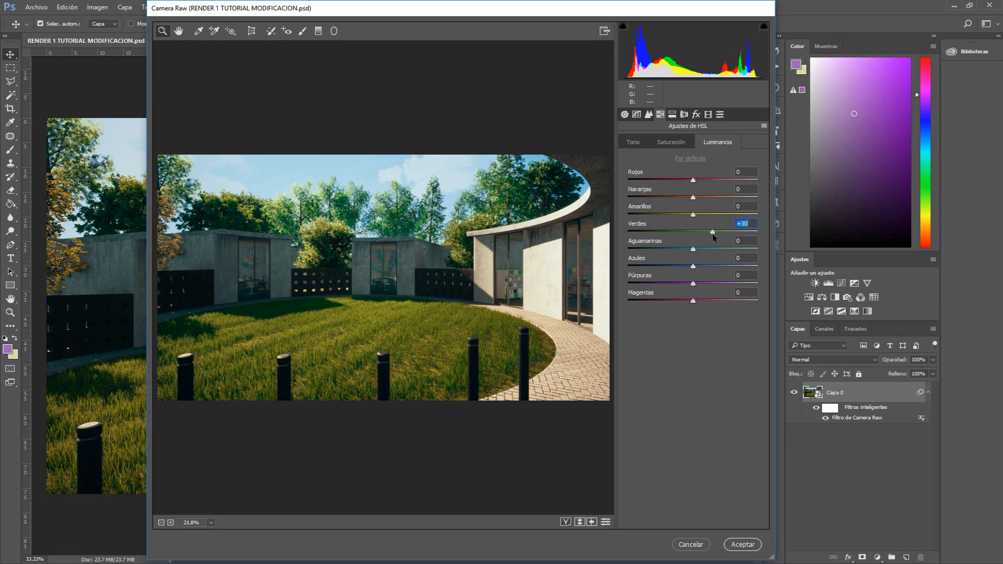
text(15)
key(Return)
Set the Blues luminance to -15
drag(693, 268, 718, 269)
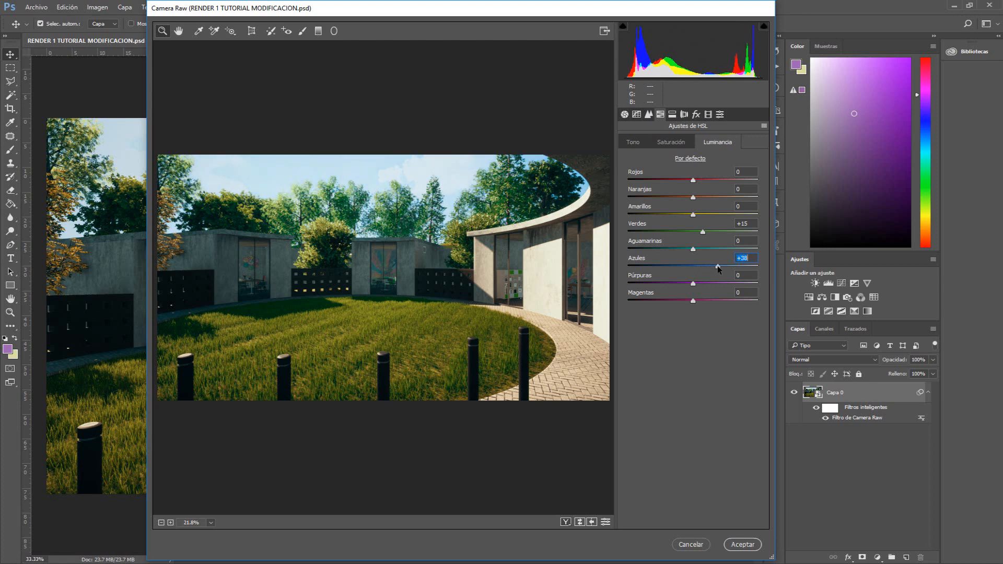
double_click(718, 269)
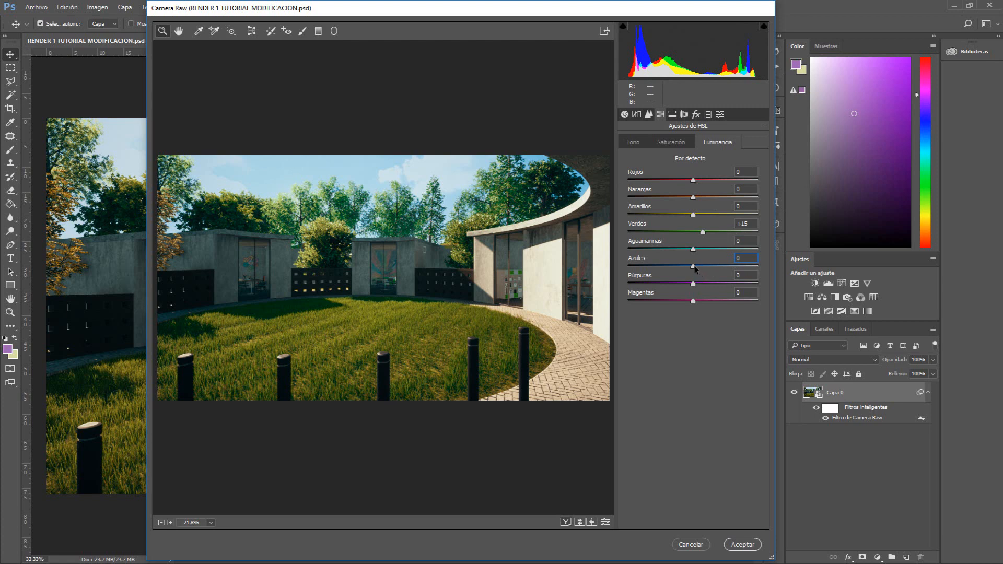
drag(694, 268, 683, 269)
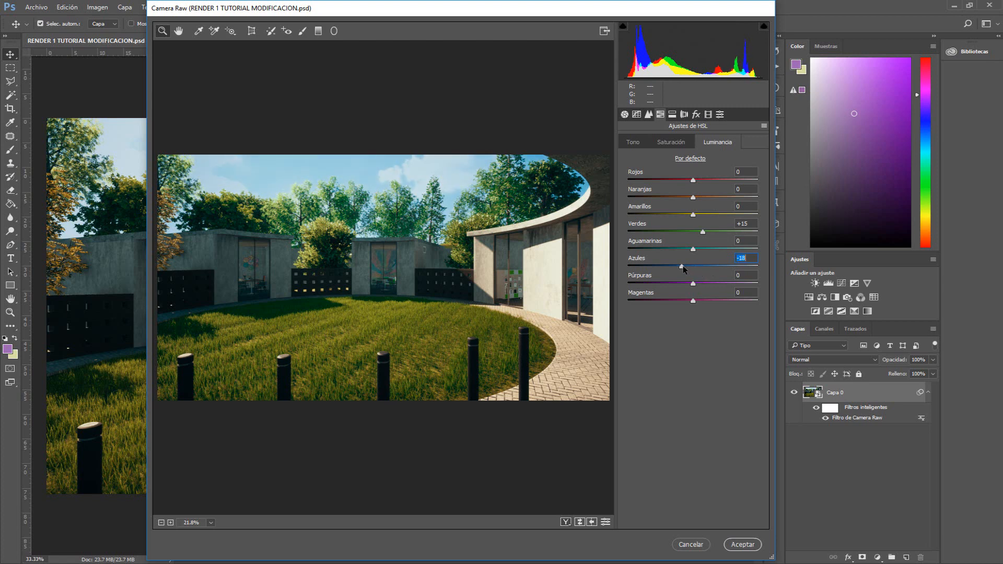
text(-15)
Try split toning with bluish highlights and warm shadows at low saturation
click(672, 114)
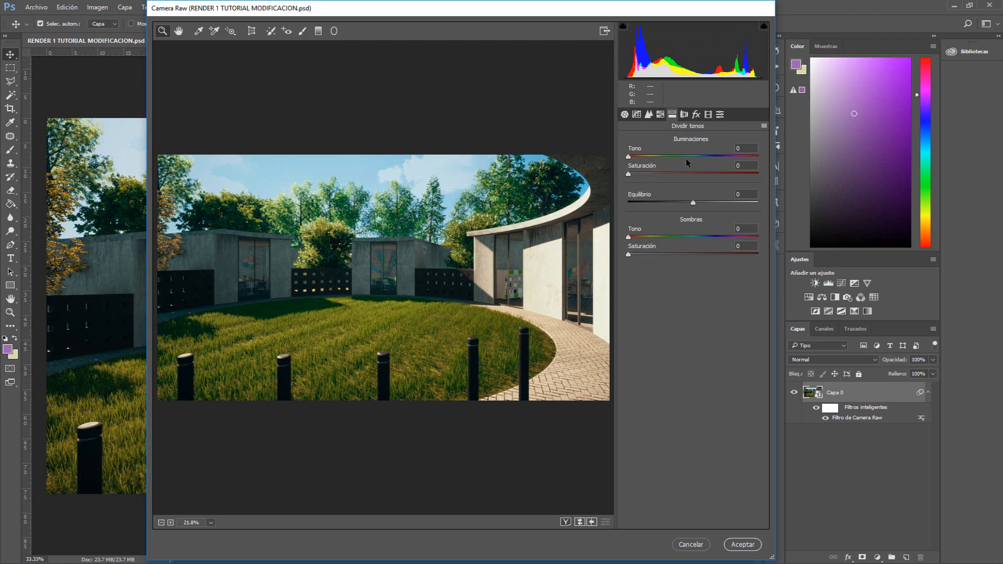
drag(686, 157, 713, 159)
drag(633, 176, 654, 180)
drag(629, 237, 648, 256)
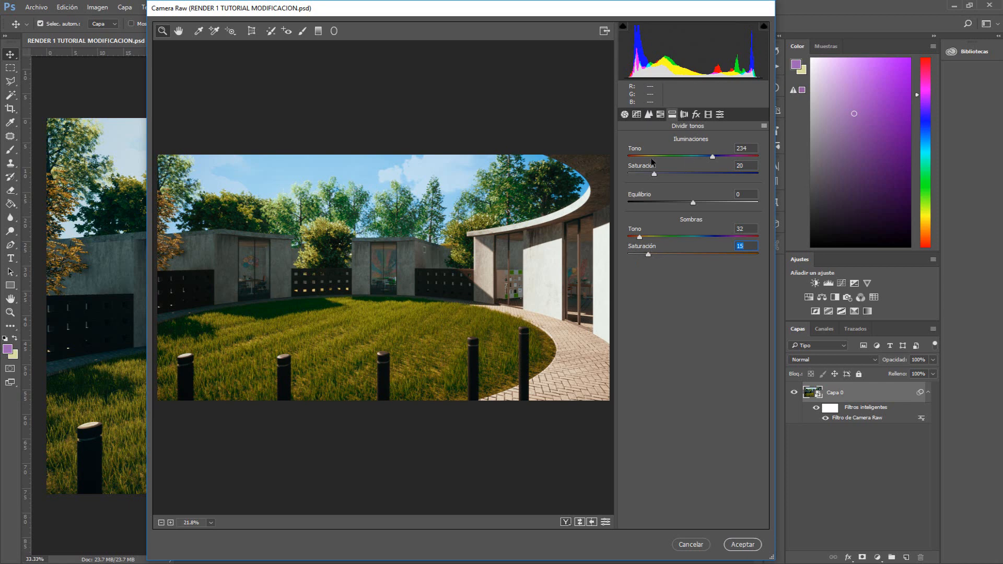
mouse_move(713, 156)
mouse_down()
mouse_move(660, 157)
mouse_move(748, 165)
mouse_move(705, 159)
mouse_up()
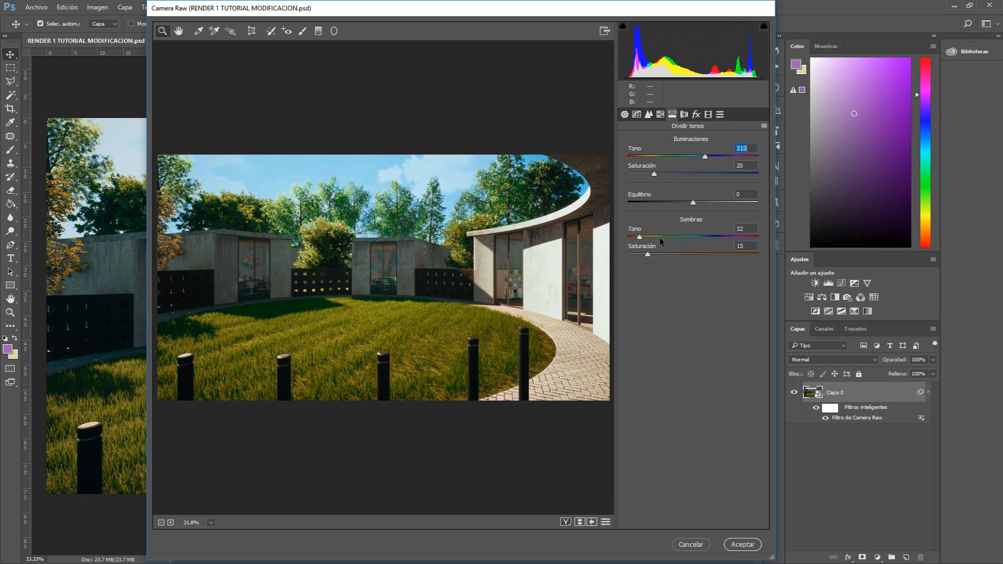
drag(659, 237, 643, 258)
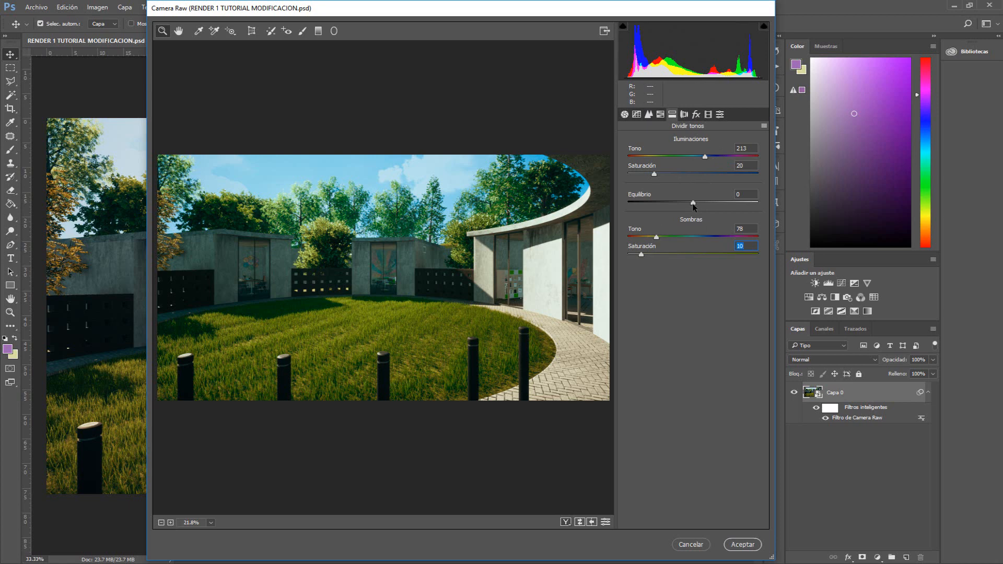
Reset the split-toning balance, hues and saturations to 0
mouse_move(693, 207)
mouse_down()
mouse_move(664, 206)
mouse_move(694, 205)
mouse_up()
text(0)
click(751, 148)
text(0)
key(Tab)
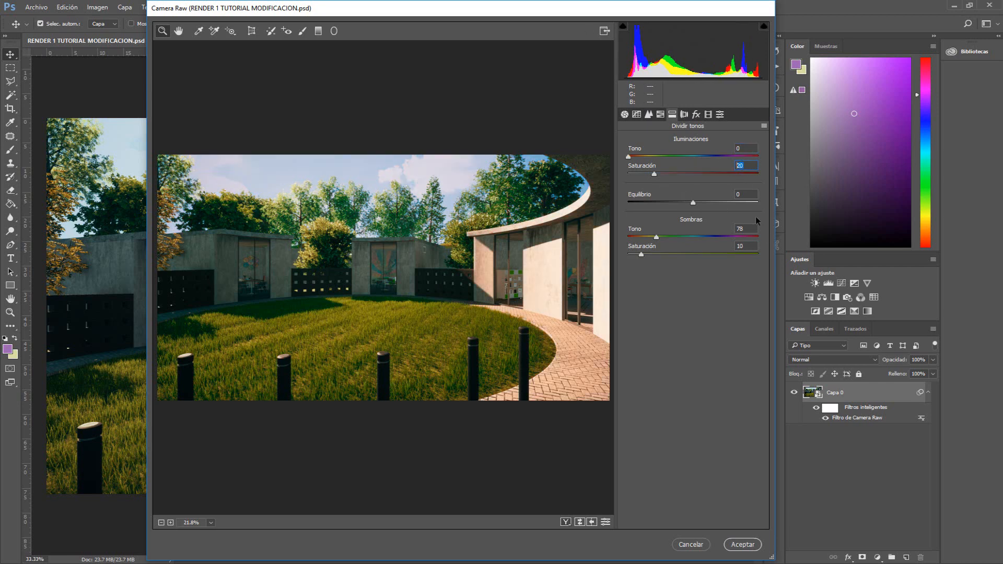
text(0)
key(Tab)
key(Tab)
text(0)
key(Tab)
text(0)
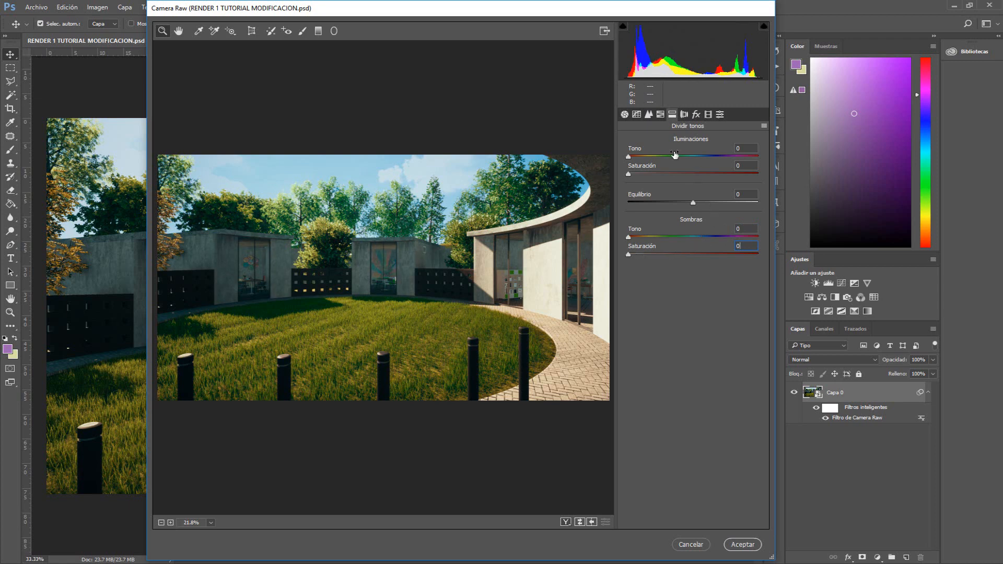
Set the split-toning highlights to hue 220 and saturation 15
drag(675, 154, 708, 157)
drag(631, 174, 648, 173)
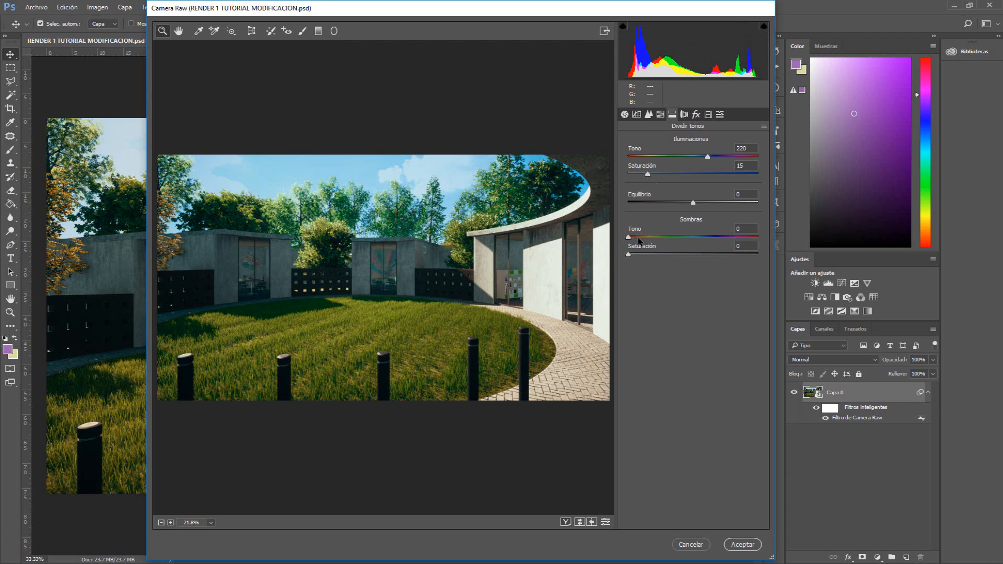
drag(645, 242, 637, 254)
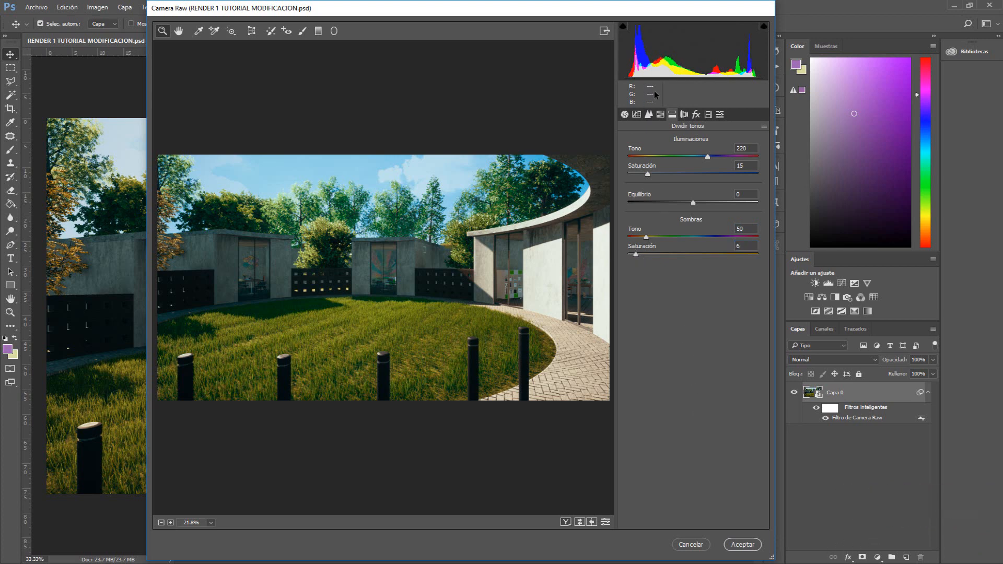
Try a post-crop vignette of about -20 in Effects, then set its amount back to 0
click(696, 114)
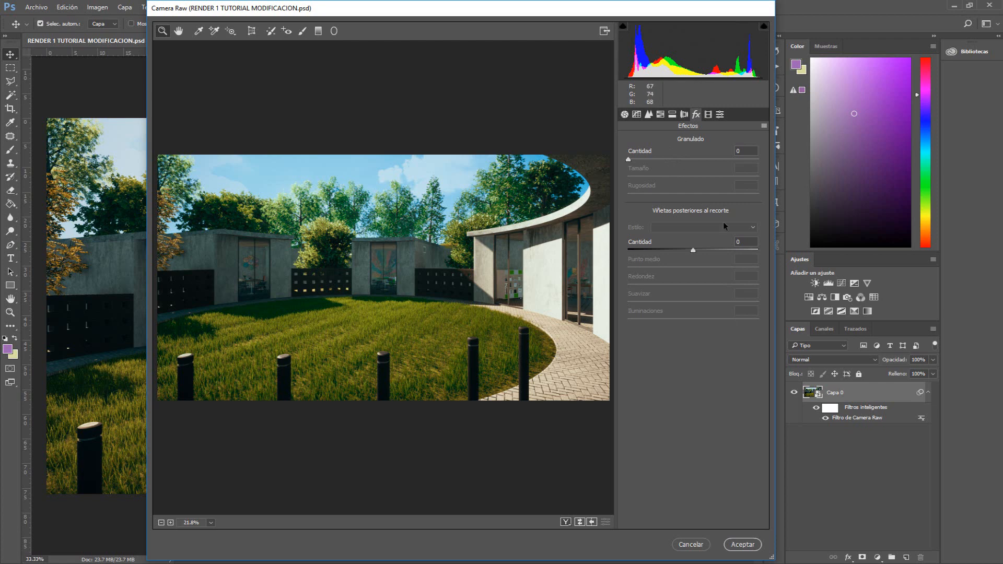
drag(635, 161, 590, 143)
drag(693, 254, 680, 253)
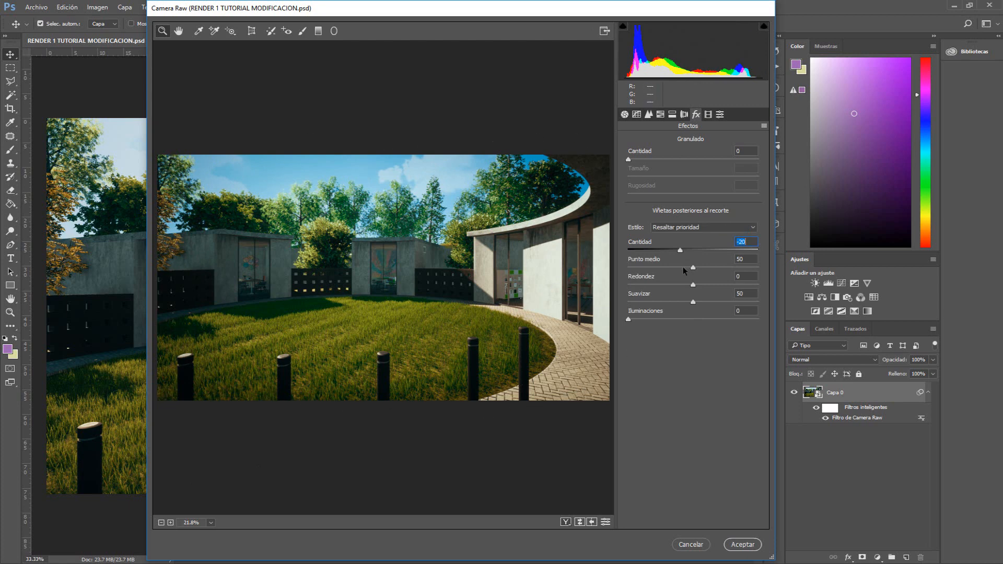
mouse_move(678, 250)
mouse_down()
mouse_move(618, 256)
mouse_move(672, 255)
mouse_up()
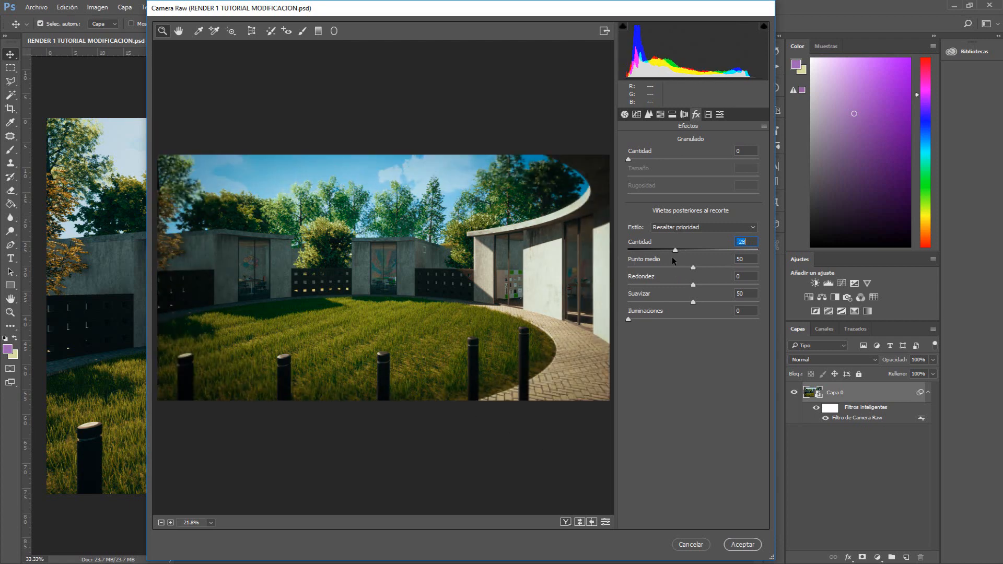
text(0)
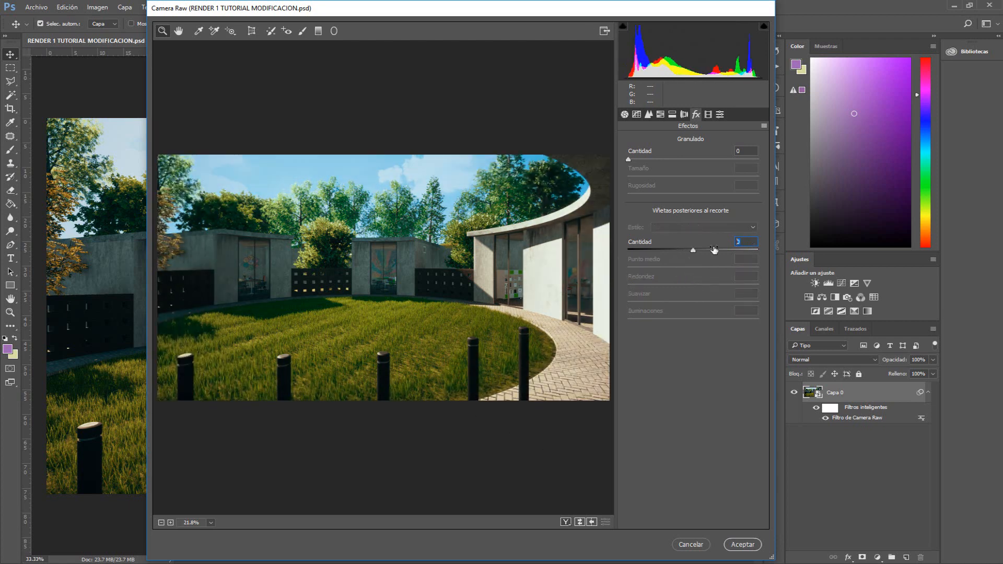
text(5)
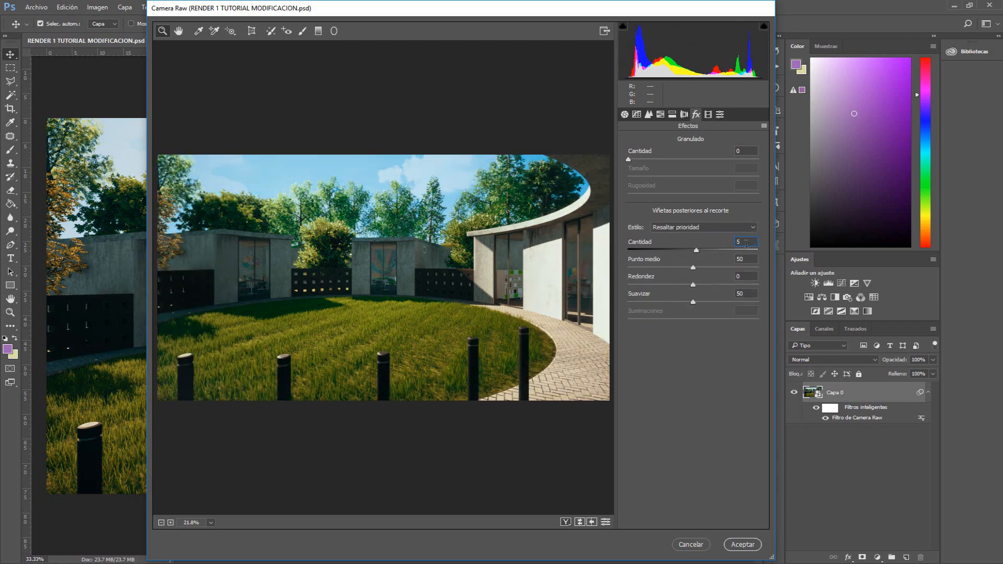
text(-5)
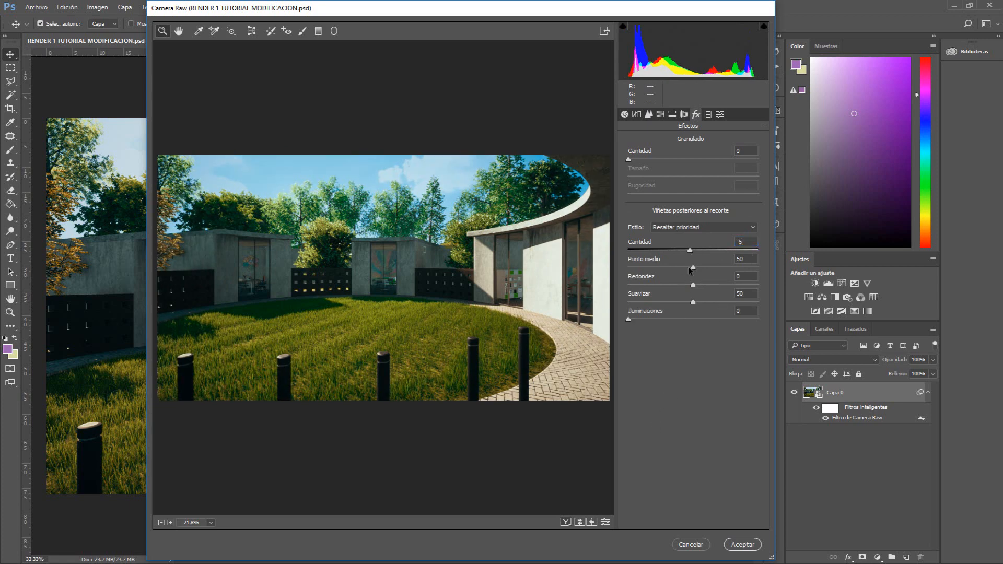
Set the post-crop vignette amount to -5
mouse_move(693, 254)
mouse_down()
mouse_move(754, 251)
mouse_move(697, 251)
mouse_up()
text(-5)
Browse the lens correction, calibration, presets and basic panels, then apply the Camera Raw filter
click(684, 114)
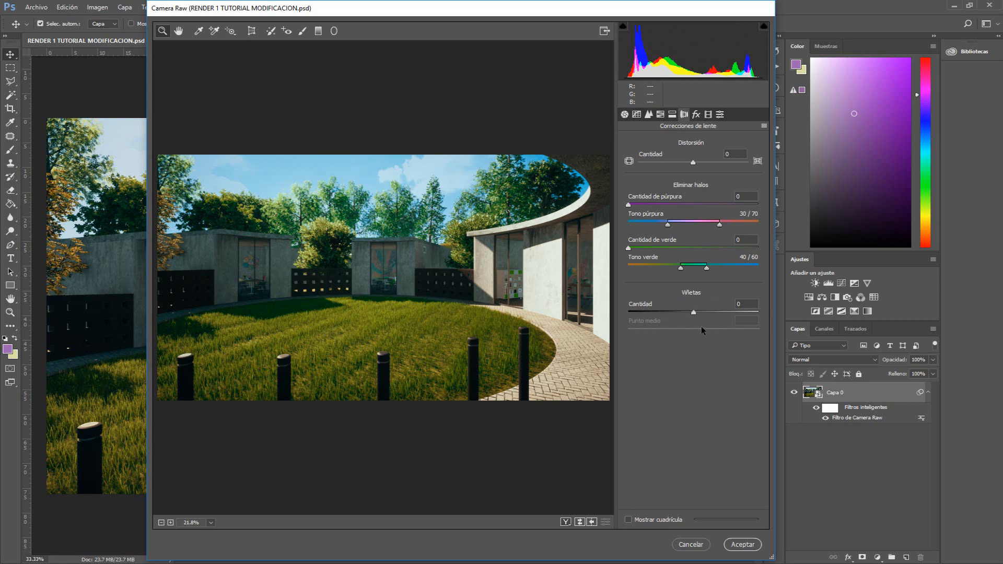
click(707, 115)
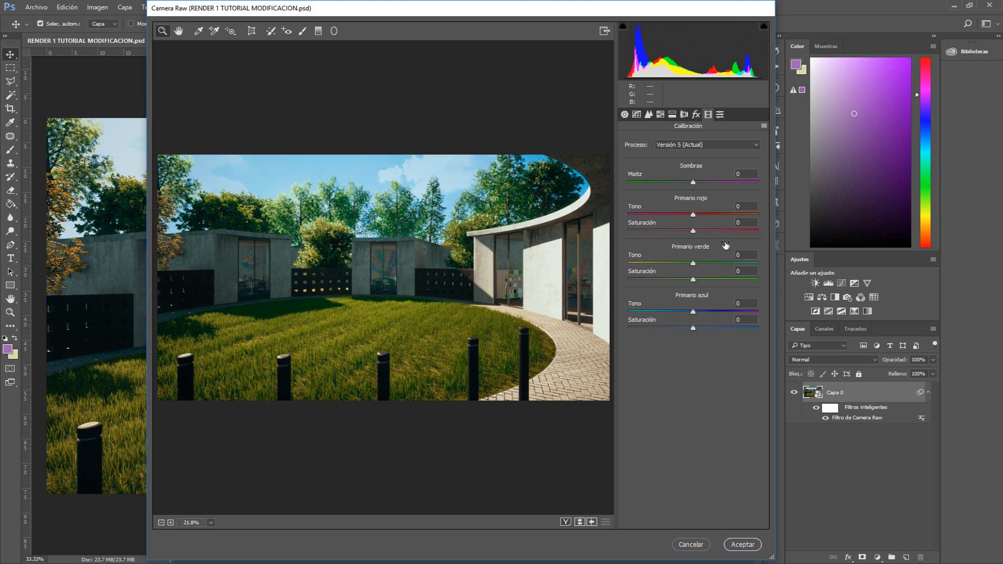
click(721, 115)
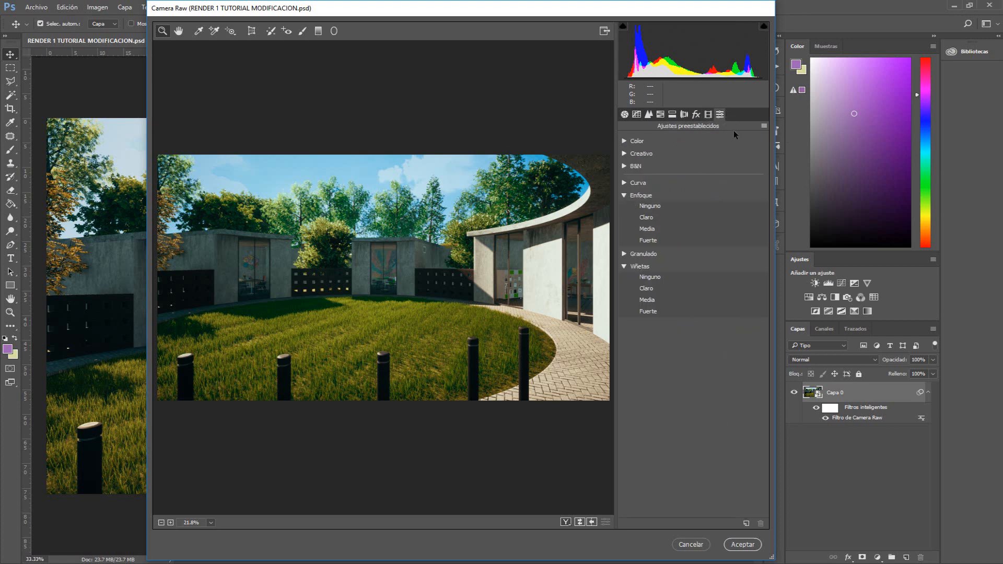
click(625, 114)
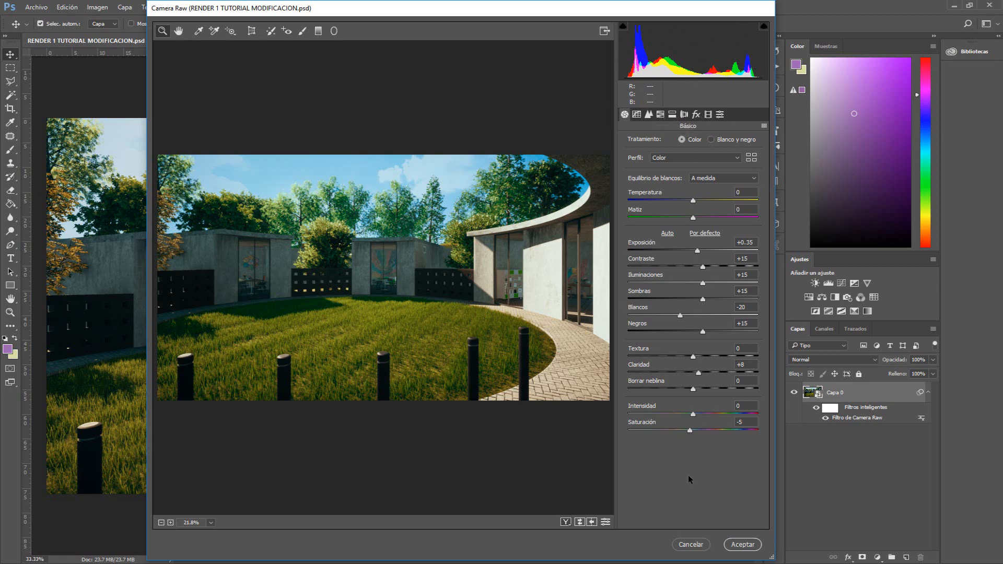
click(742, 544)
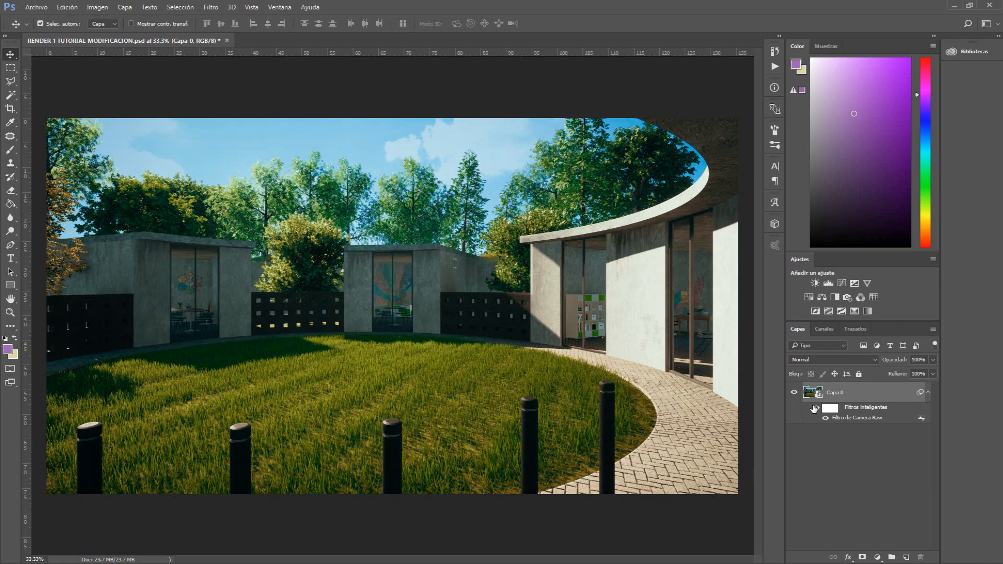
Toggle the Camera Raw smart filter's visibility on and off to compare before and after
click(814, 409)
click(814, 409)
click(814, 408)
click(814, 409)
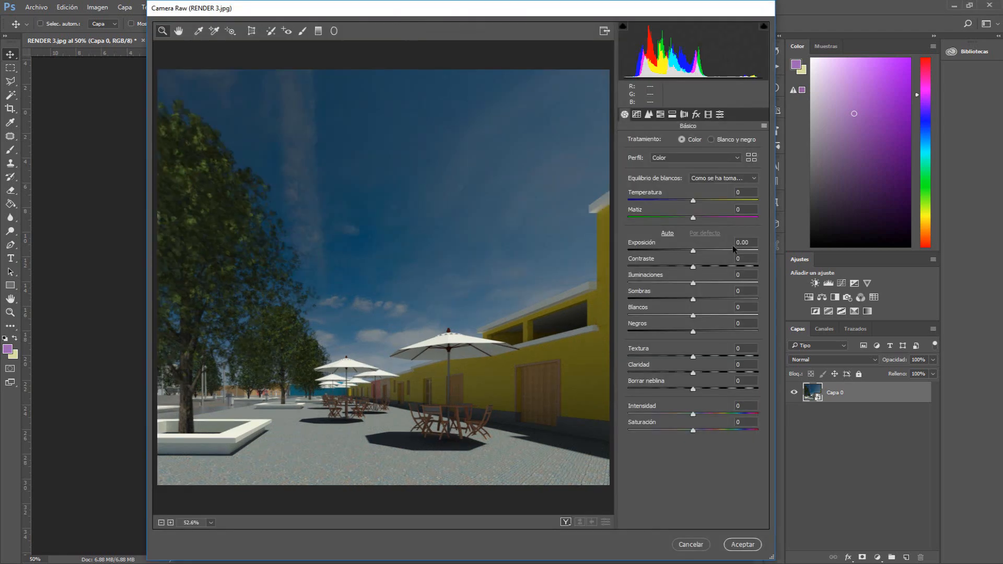
On the second render, set exposure +0.85, contrast and highlights +15, shadows and whites +20, blacks +10, clarity +15, saturation -14
drag(693, 251, 700, 333)
drag(693, 373, 703, 376)
drag(693, 431, 683, 431)
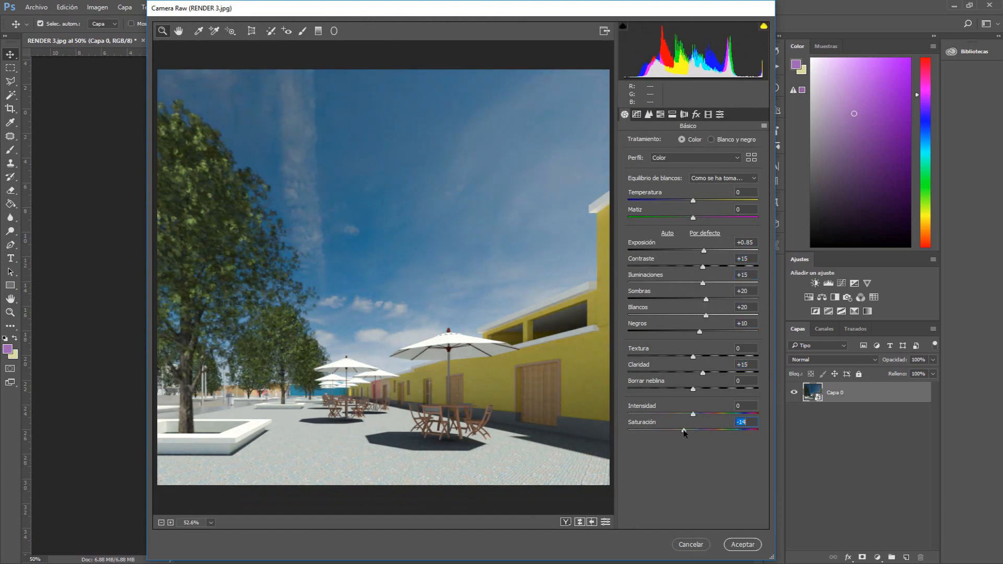
Increase sharpening in the Detail panel
click(637, 115)
click(649, 115)
drag(629, 244, 676, 267)
In HSL, set blue saturation to -18, raise green saturation, and shift the blue hue slightly lower
click(660, 114)
click(670, 142)
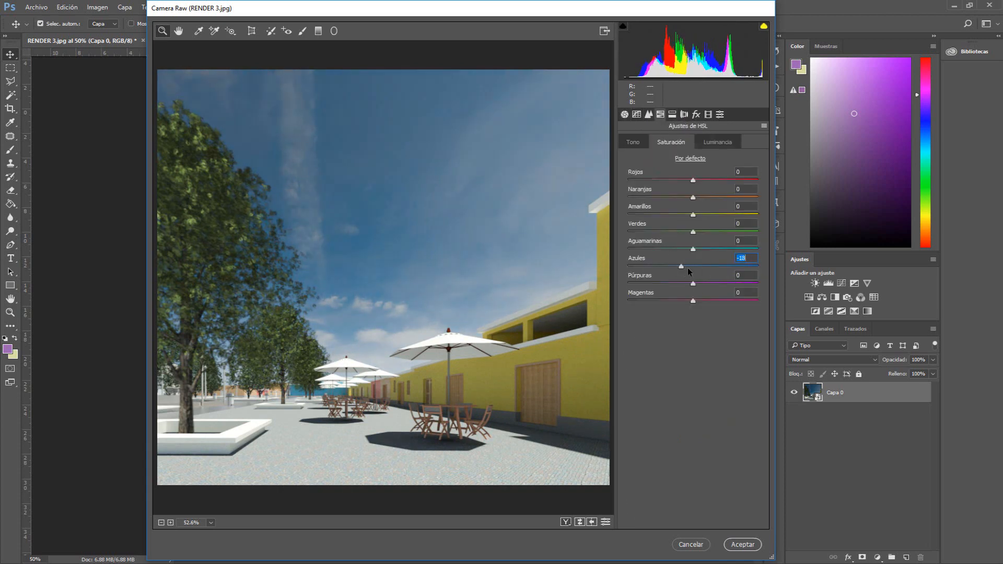
drag(693, 232, 721, 231)
click(641, 141)
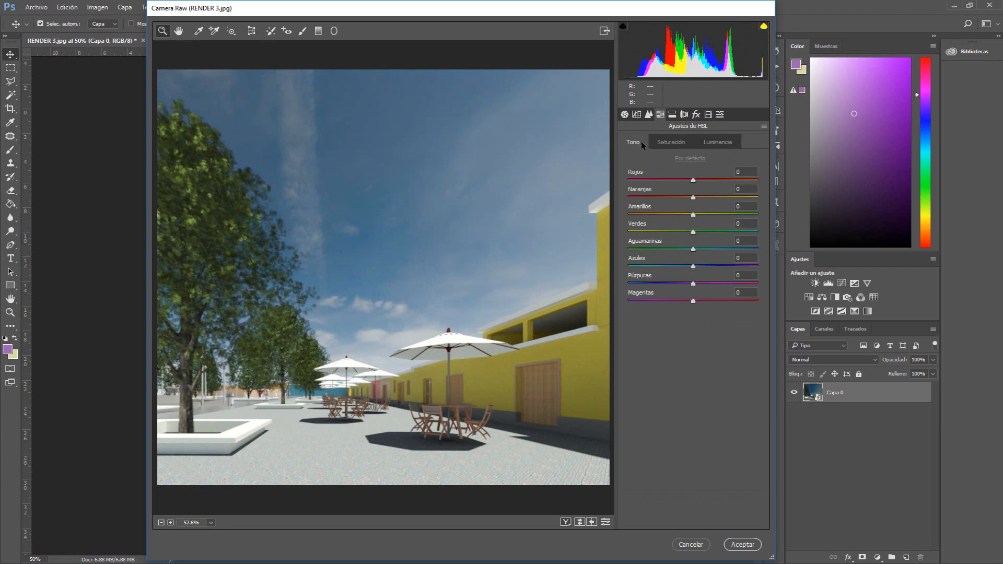
drag(692, 267, 682, 267)
Add split toning by raising the highlight and shadow hues and saturations
click(672, 115)
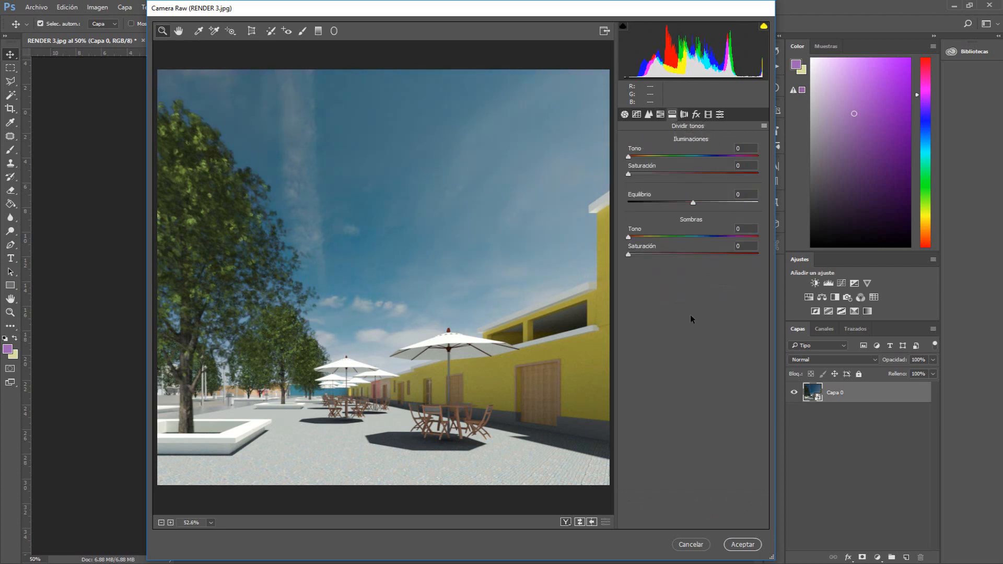
drag(629, 157, 647, 157)
drag(629, 174, 650, 157)
drag(628, 238, 685, 237)
drag(628, 255, 683, 249)
Review the effects, tone curve and basic panels, then apply the Camera Raw filter
click(696, 115)
click(636, 115)
click(624, 114)
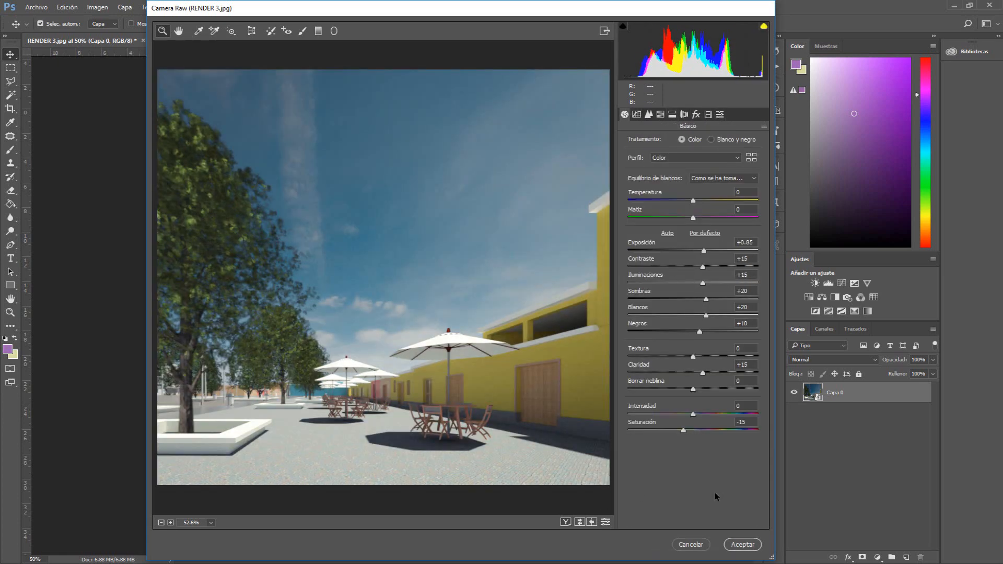
click(742, 544)
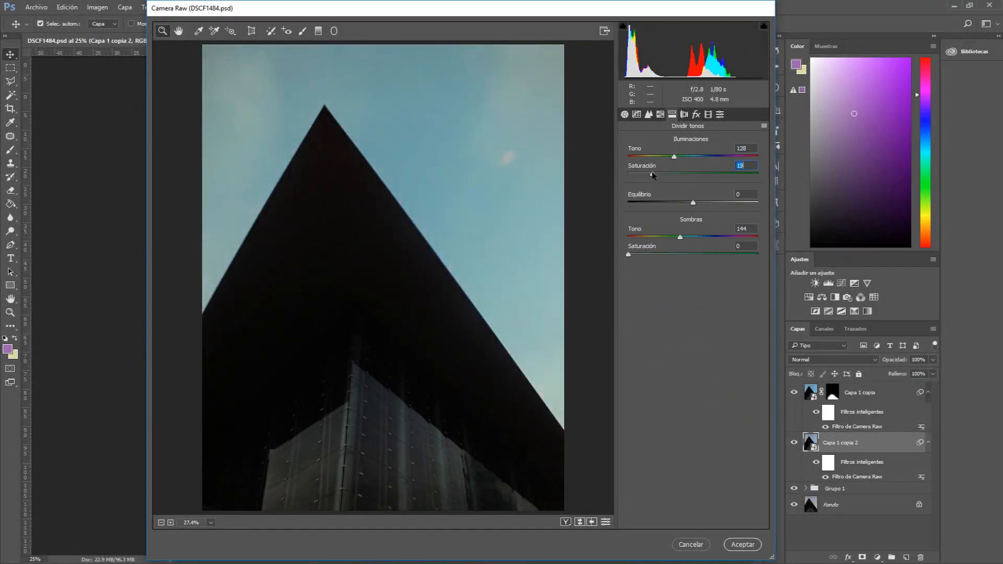
Raise the split-toning highlights saturation on the building photo
drag(652, 175, 703, 174)
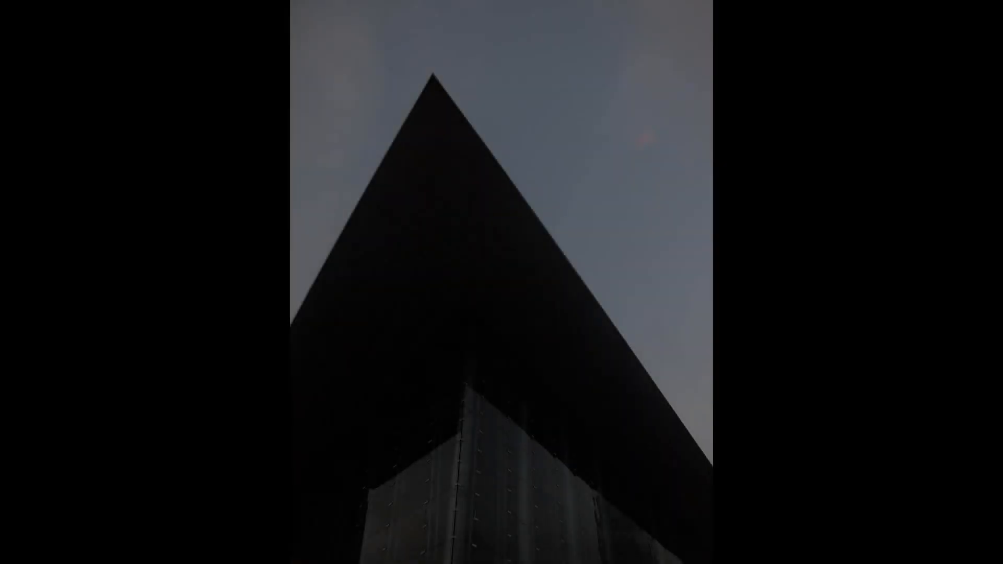